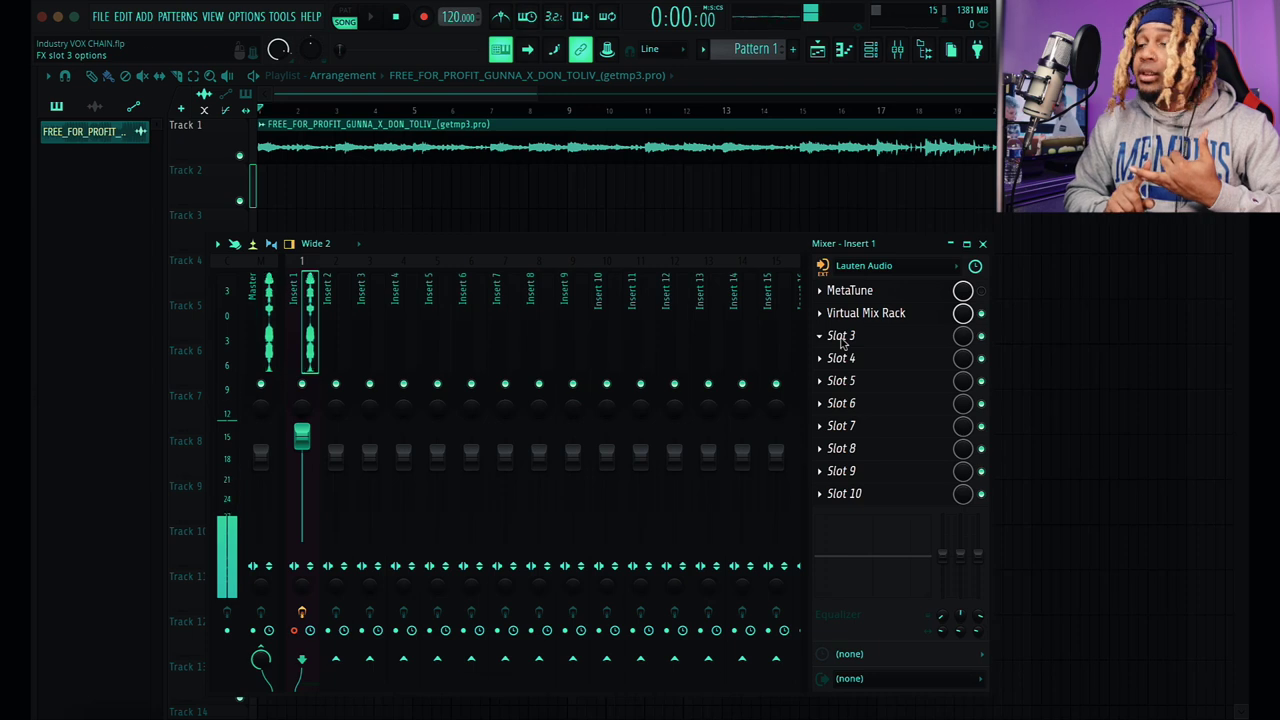
Bypass the UADx Neve 1073 preamp in slot 3 of Insert 1 and close its window
{"action": "left_click_drag", "start_coordinate": [572, 88], "coordinate": [503, 52]}
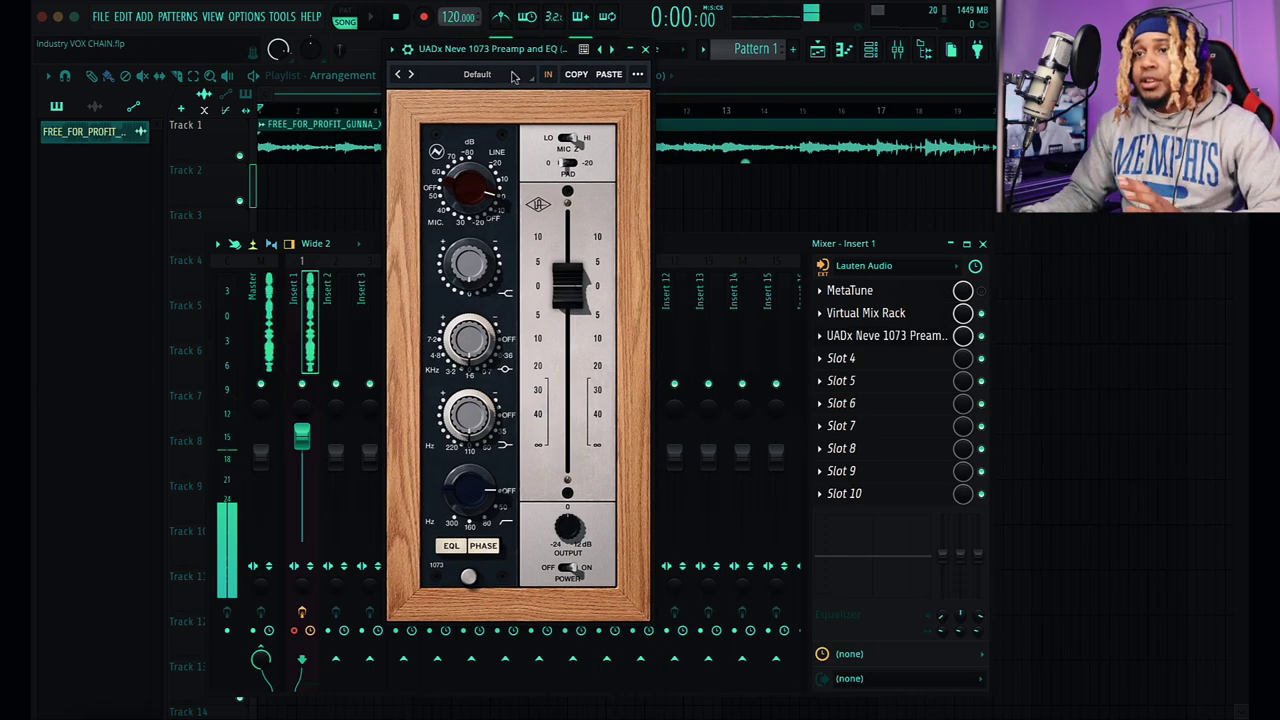
{"action": "left_click_drag", "start_coordinate": [508, 80], "coordinate": [506, 86]}
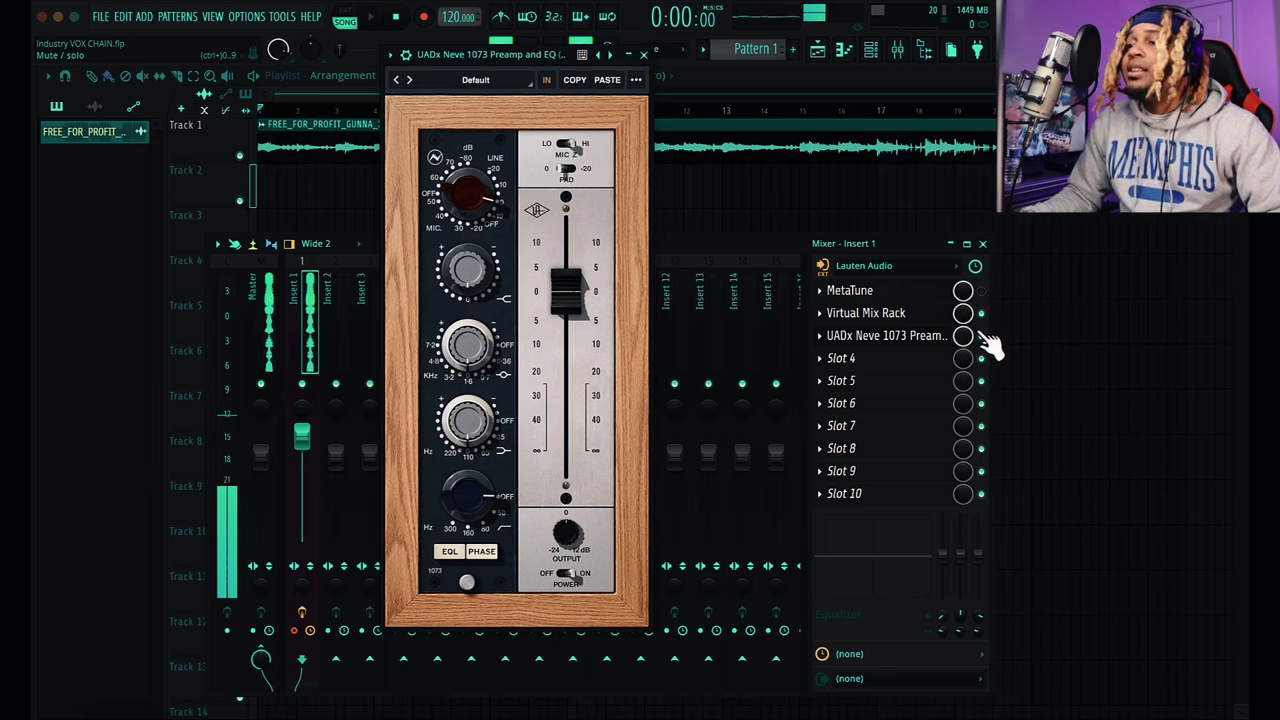
{"action": "left_click_drag", "start_coordinate": [517, 57], "coordinate": [437, 38]}
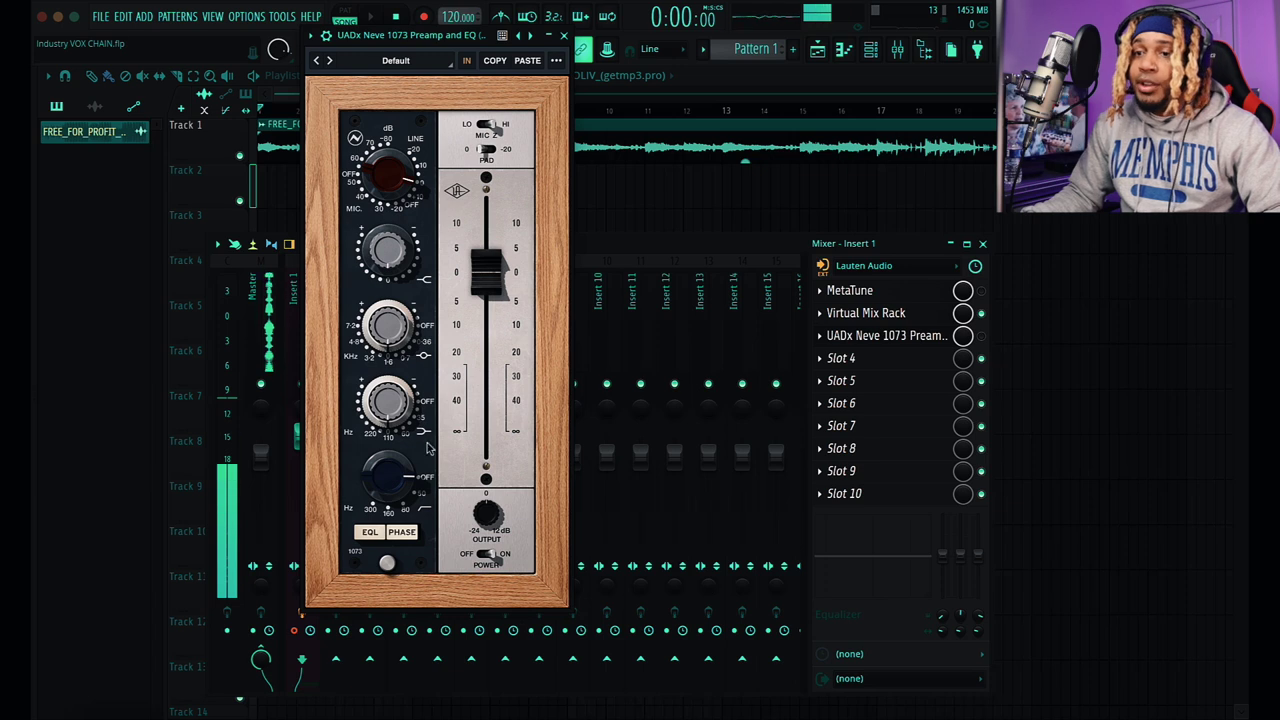
{"action": "left_click", "coordinate": [563, 35]}
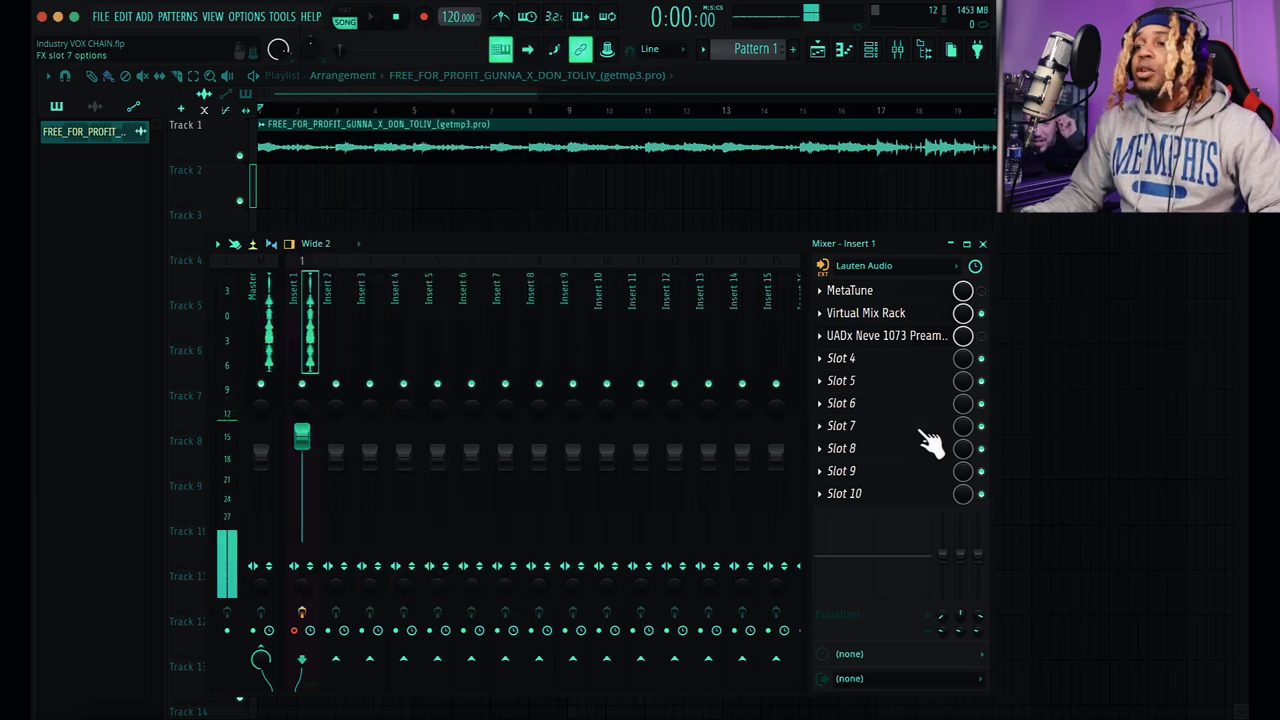
Bring up the full list of effect plugins for slot 4 of Insert 1
{"action": "left_click", "coordinate": [842, 360]}
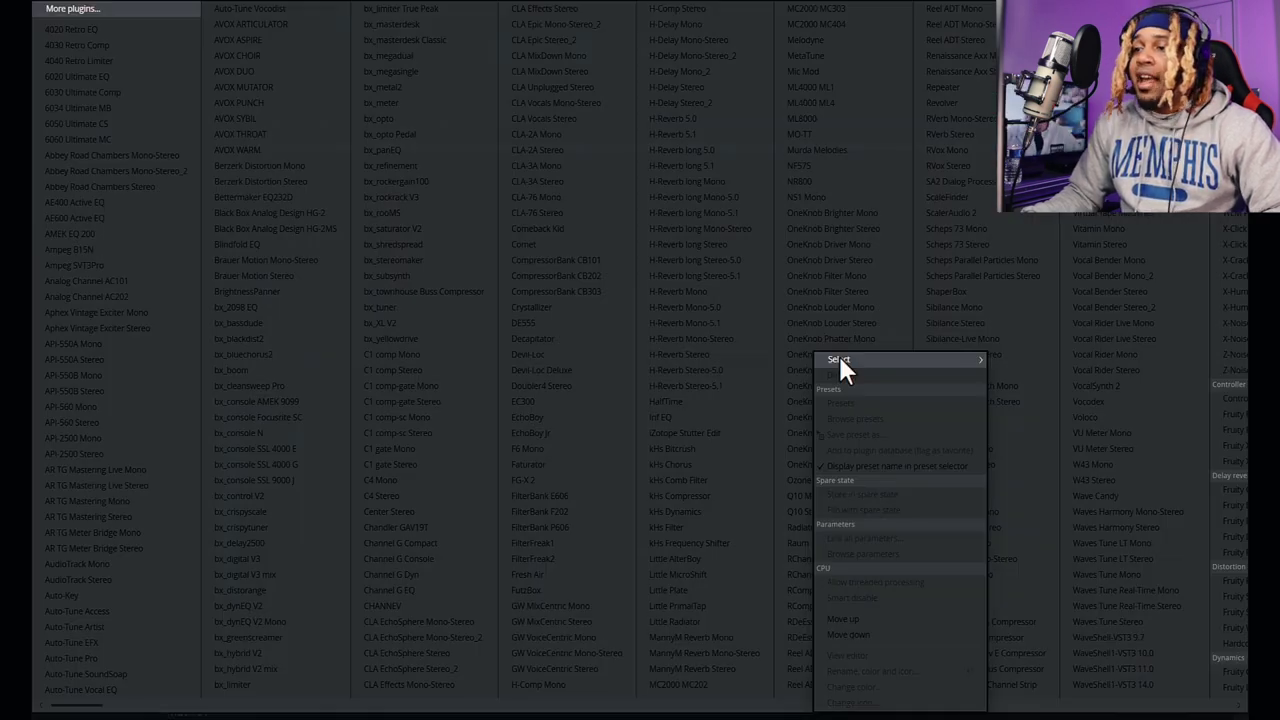
{"action": "left_click", "coordinate": [106, 10]}
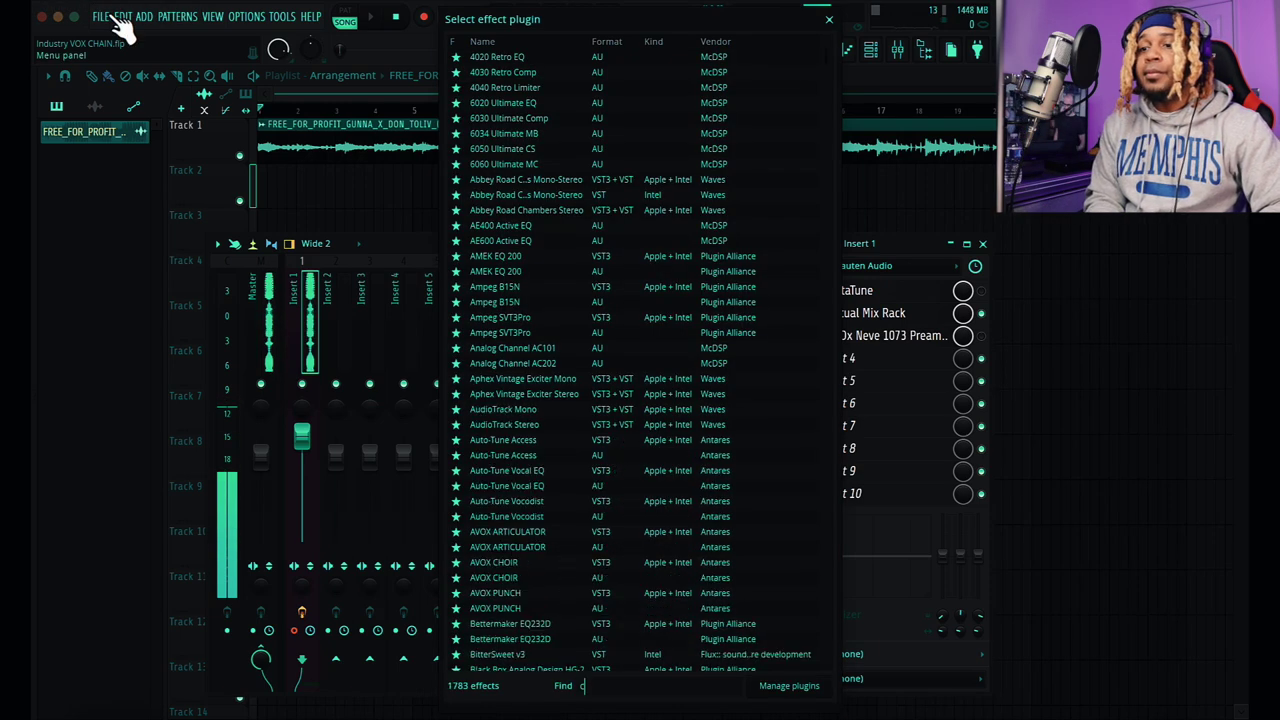
{"action": "type", "text": "cl1"}
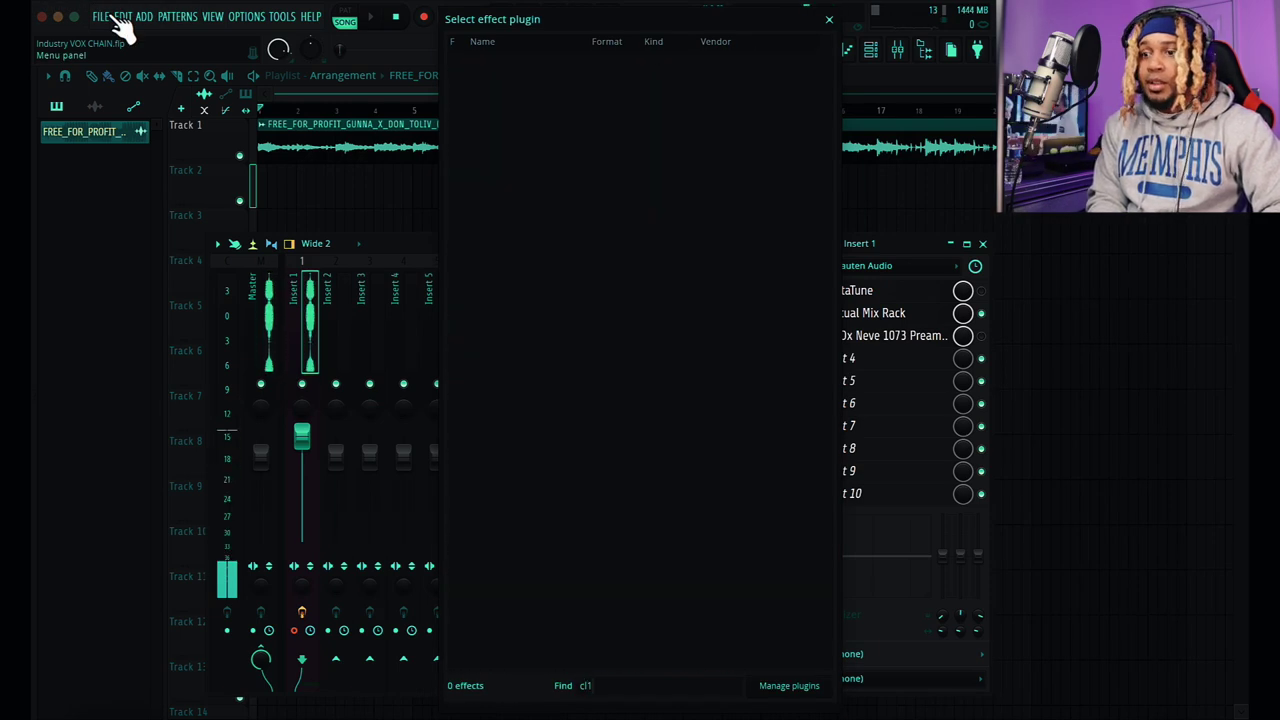
{"action": "key", "text": "BackSpace"}
{"action": "key", "text": "BackSpace"}
{"action": "key", "text": "BackSpace"}
Search the effect plugins for "tube-tech" and load UAD Tube-Tech CL 1B mk II(m) into the slot
{"action": "type", "text": "tub"}
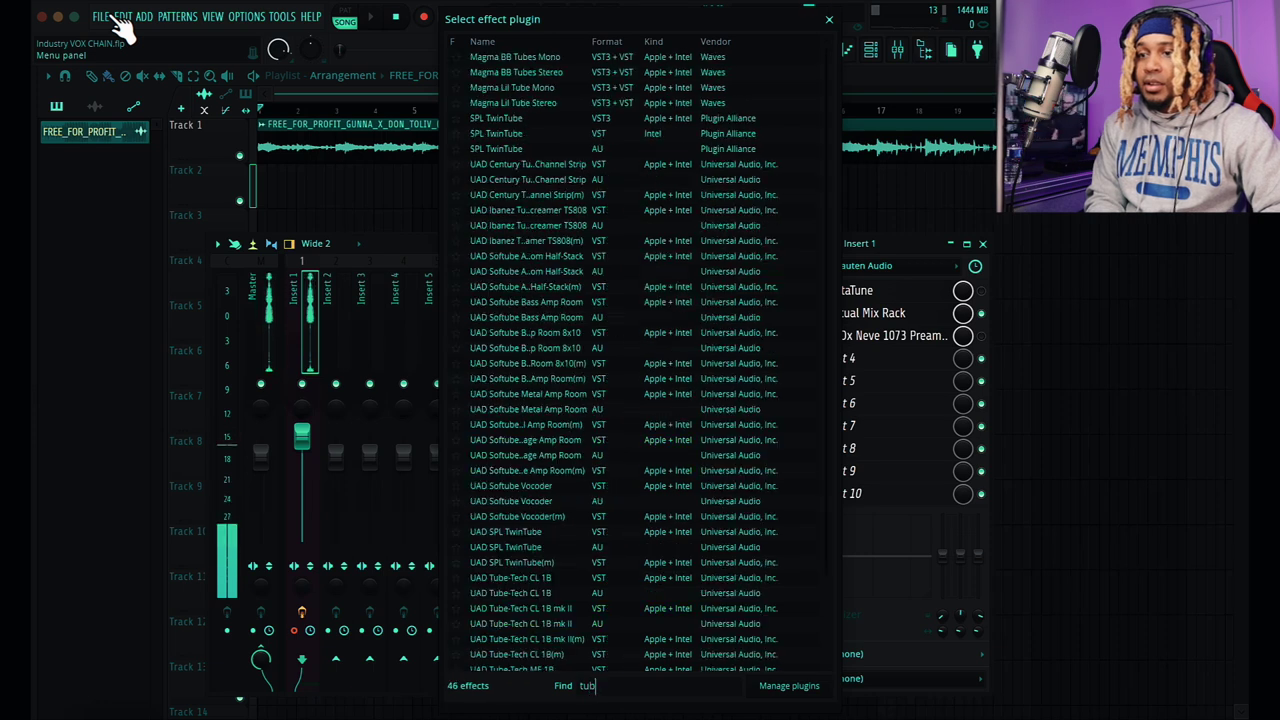
{"action": "type", "text": "e"}
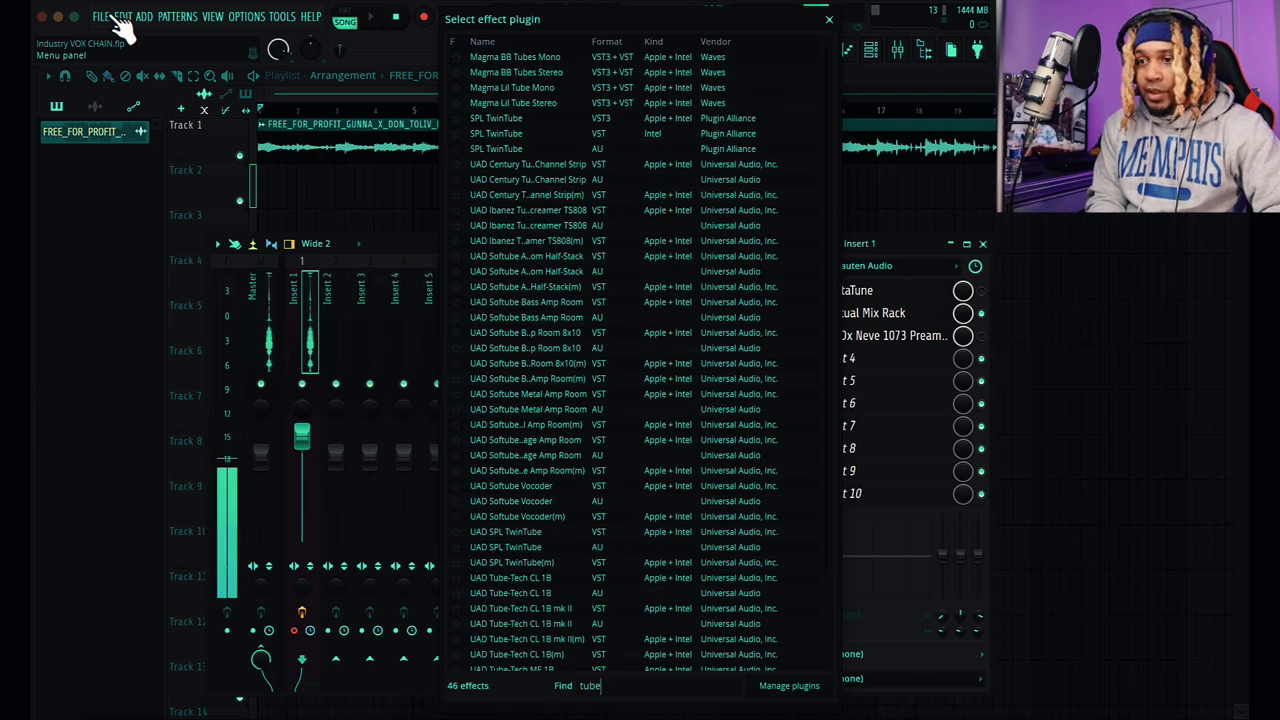
{"action": "type", "text": "-tech"}
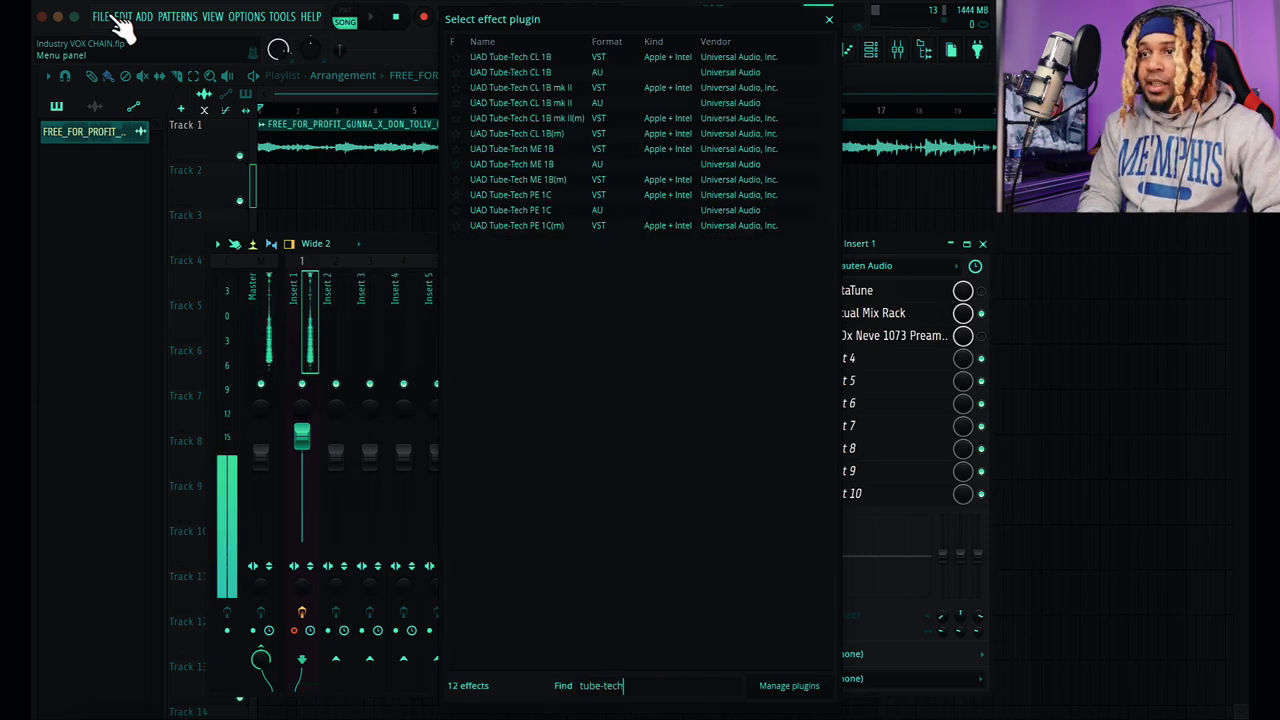
{"action": "double_click", "coordinate": [532, 119]}
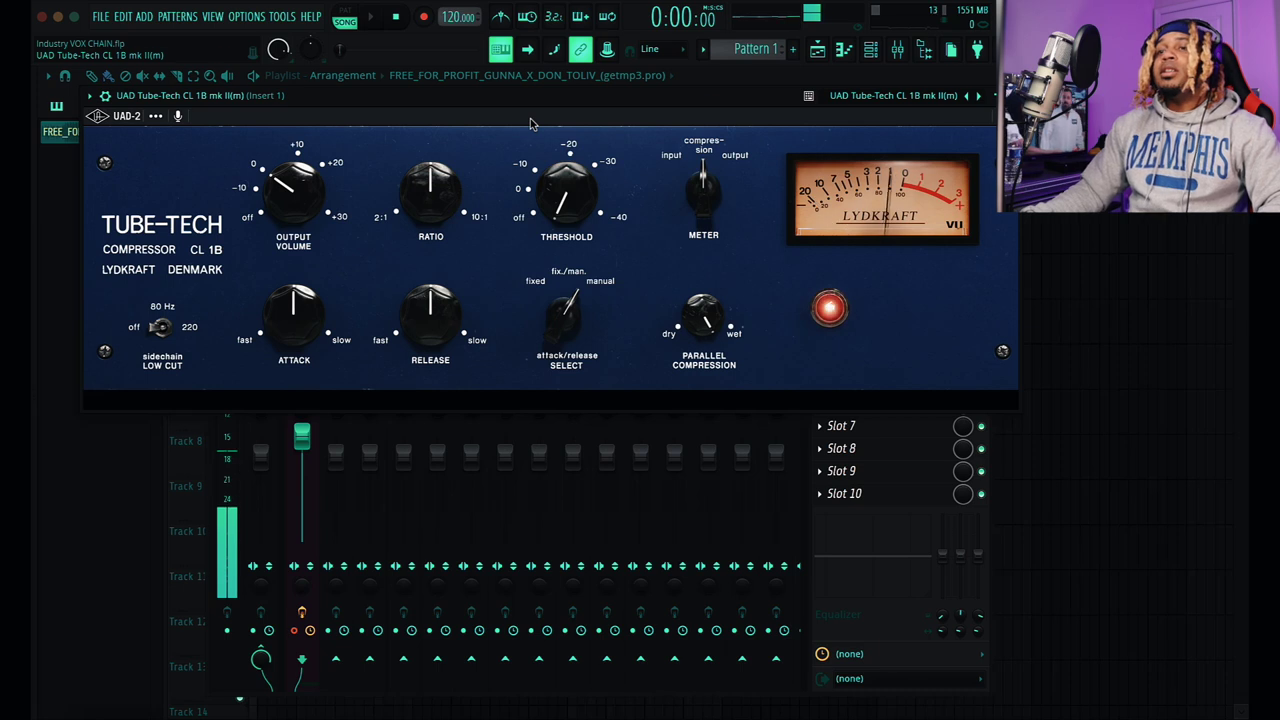
Arrange the Tube-Tech CL 1B and Neve 1073 windows together, examine each one in front, and close both
{"action": "left_click_drag", "start_coordinate": [472, 93], "coordinate": [551, 368]}
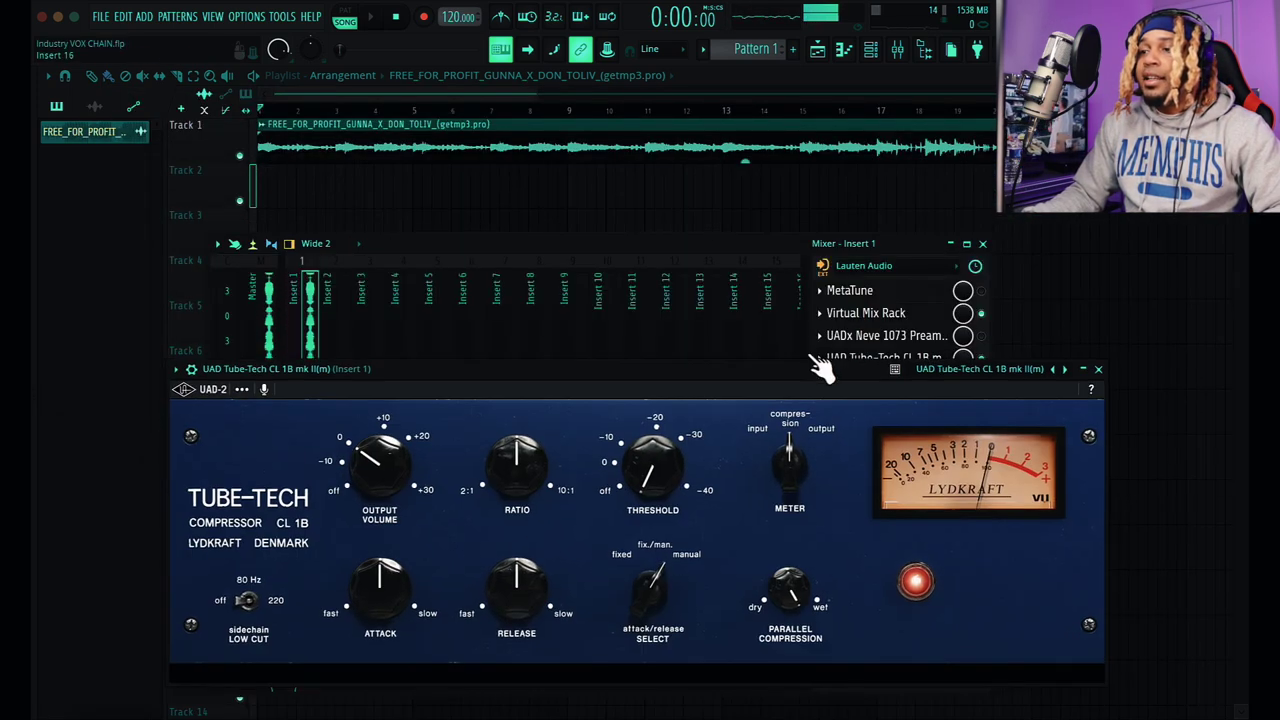
{"action": "left_click", "coordinate": [860, 336]}
{"action": "left_click_drag", "start_coordinate": [367, 33], "coordinate": [237, 46]}
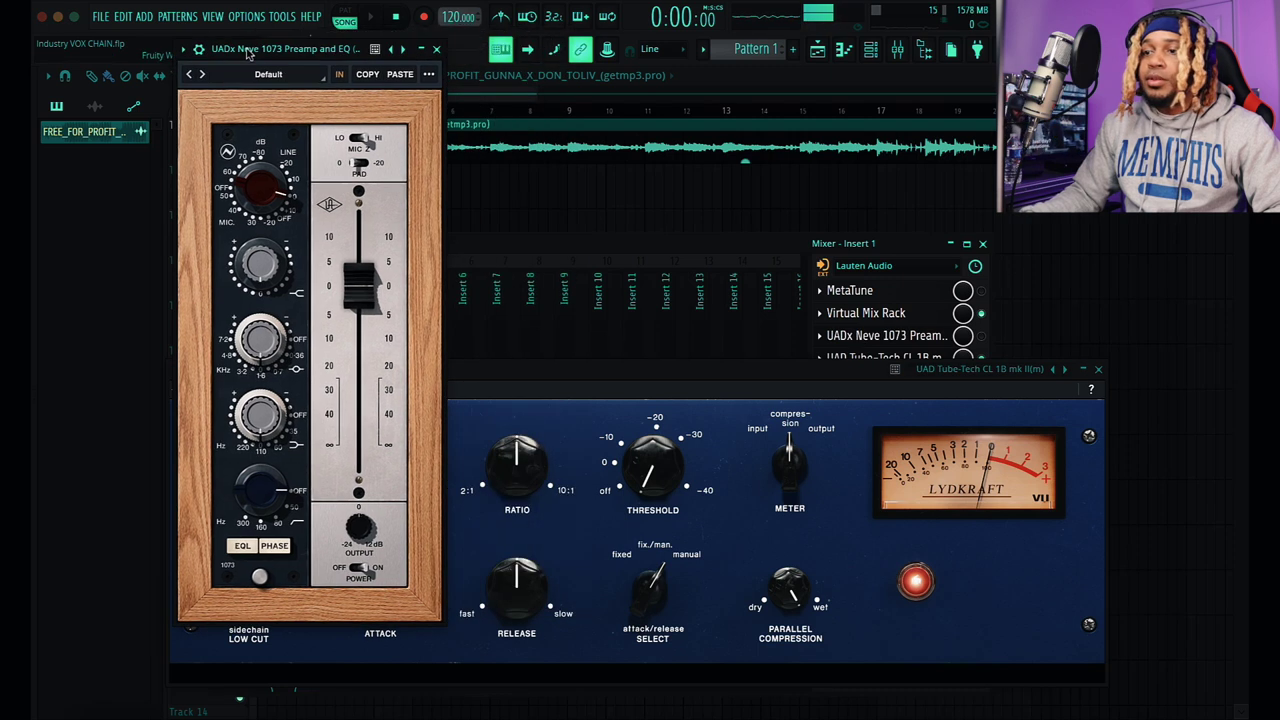
{"action": "left_click", "coordinate": [702, 377]}
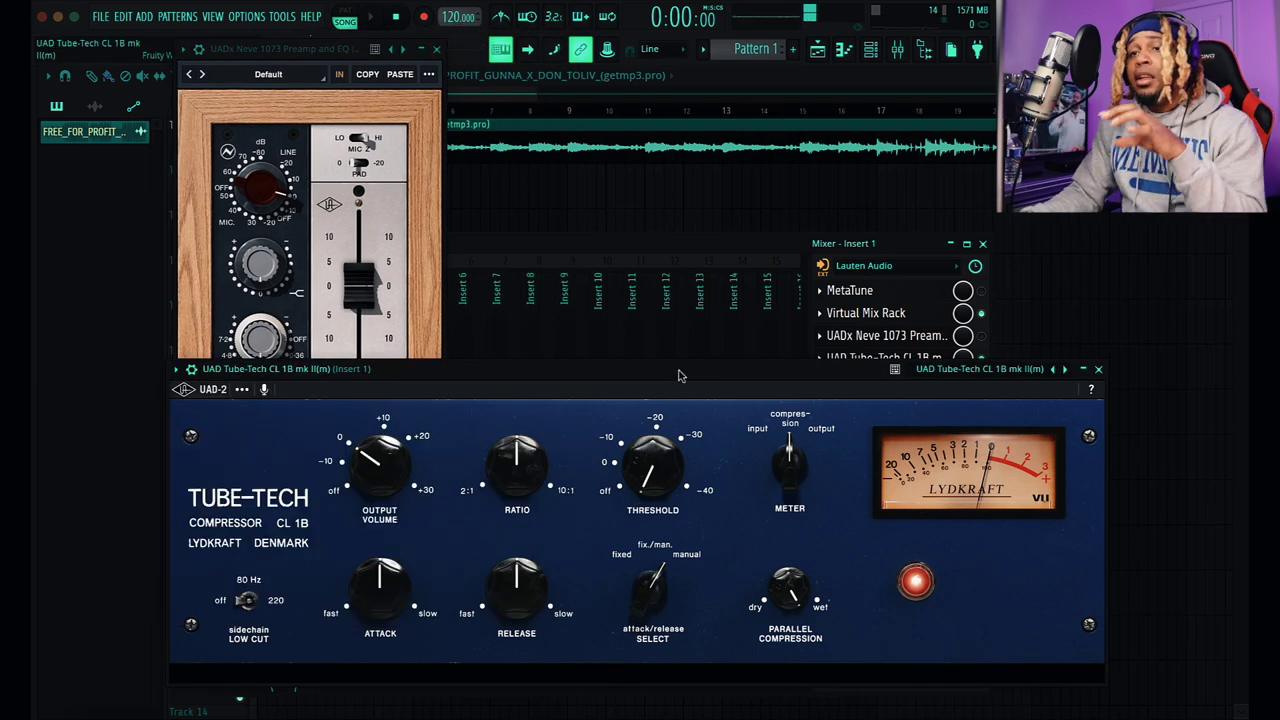
{"action": "left_click_drag", "start_coordinate": [606, 374], "coordinate": [609, 379]}
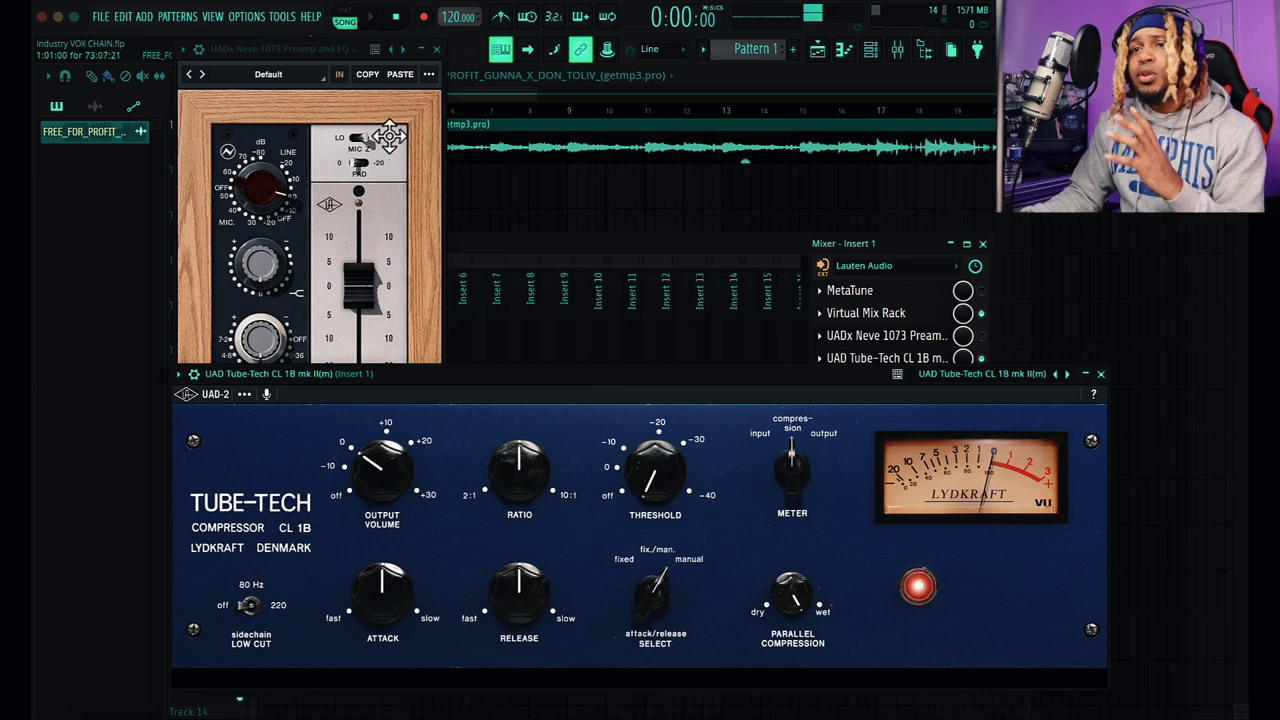
{"action": "left_click", "coordinate": [340, 63]}
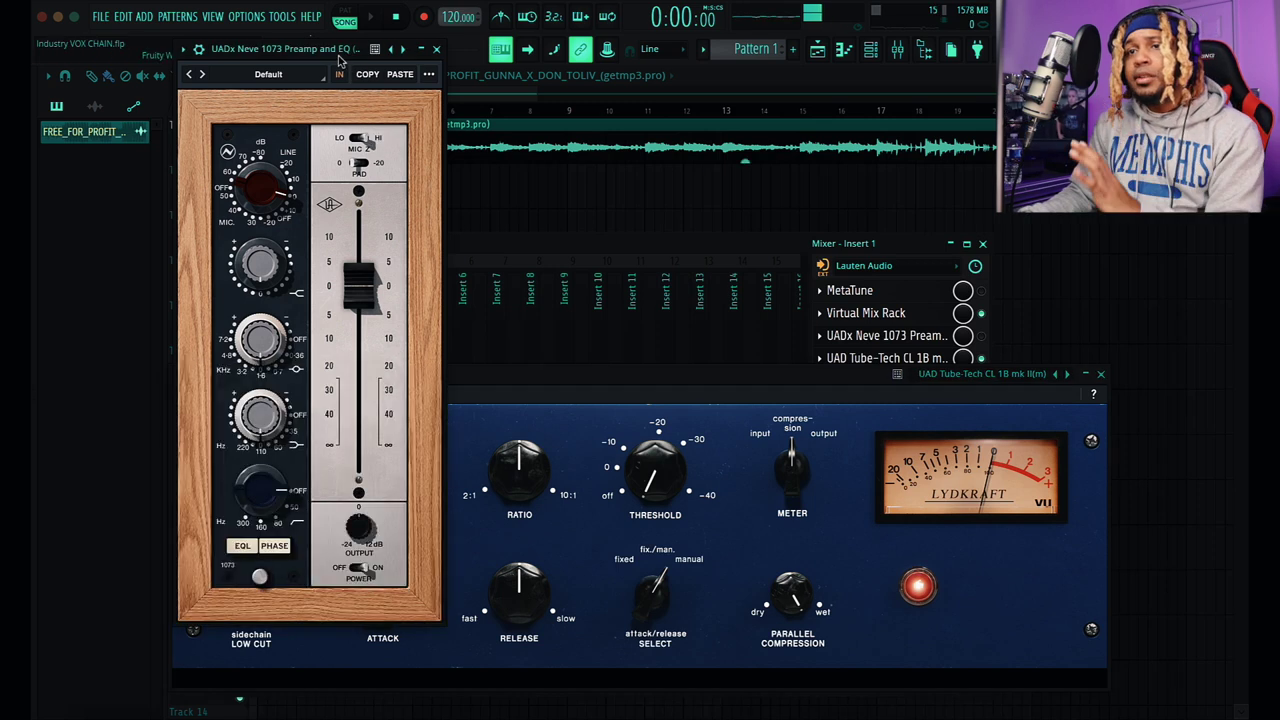
{"action": "left_click", "coordinate": [808, 384]}
{"action": "left_click_drag", "start_coordinate": [640, 383], "coordinate": [641, 323]}
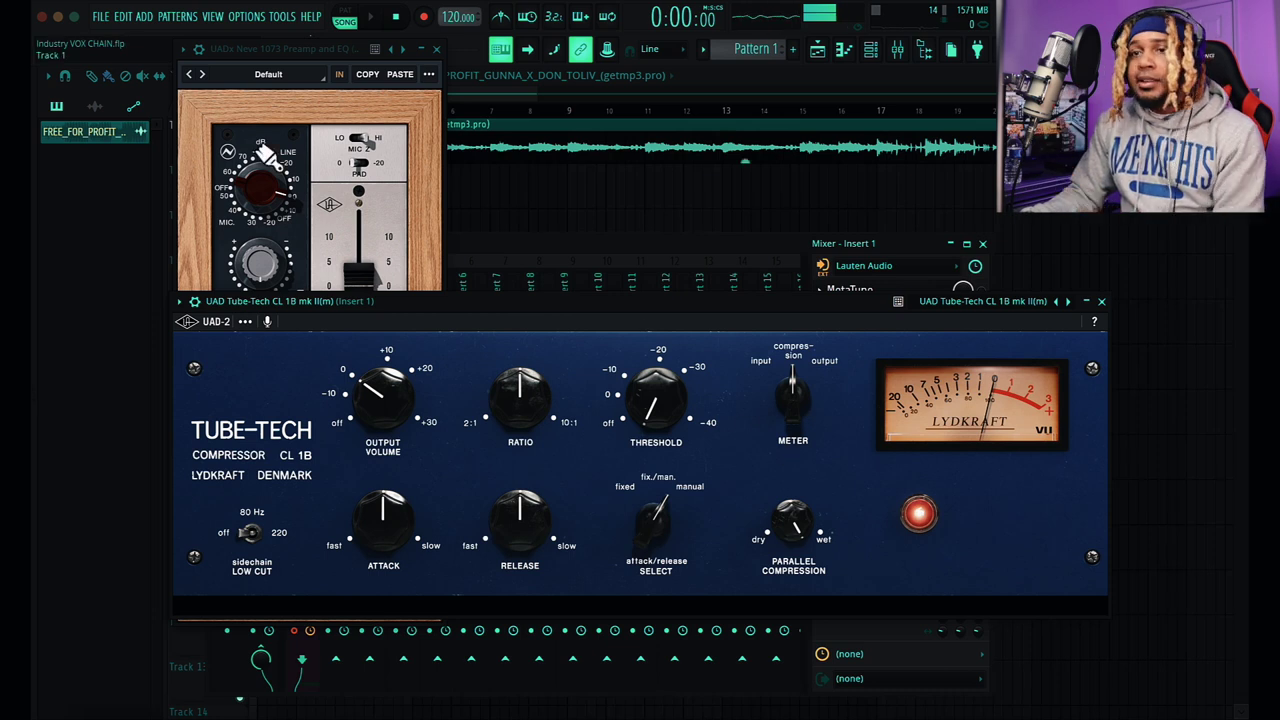
{"action": "left_click", "coordinate": [1102, 301]}
{"action": "left_click", "coordinate": [436, 48]}
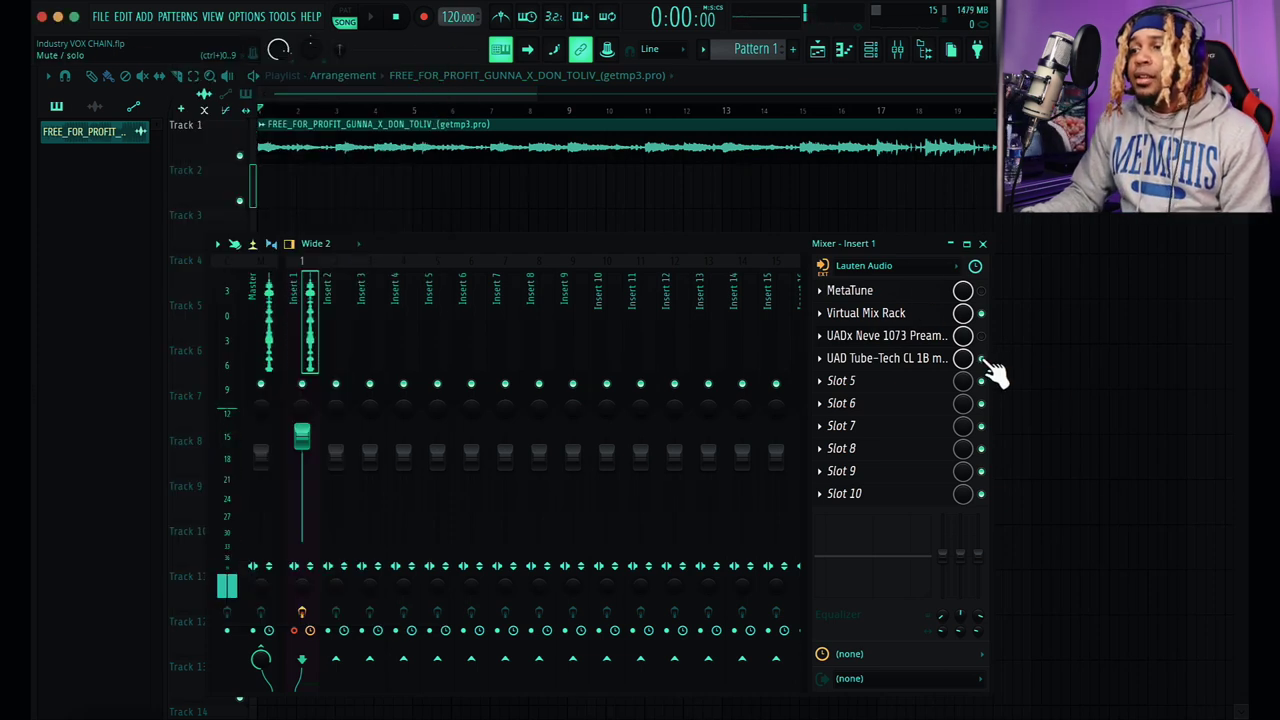
Bypass the Tube-Tech CL 1B and shift the Insert 1 effects down one slot, leaving slot 1 empty
{"action": "left_click_drag", "start_coordinate": [985, 363], "coordinate": [994, 306]}
{"action": "left_click_drag", "start_coordinate": [915, 500], "coordinate": [917, 384]}
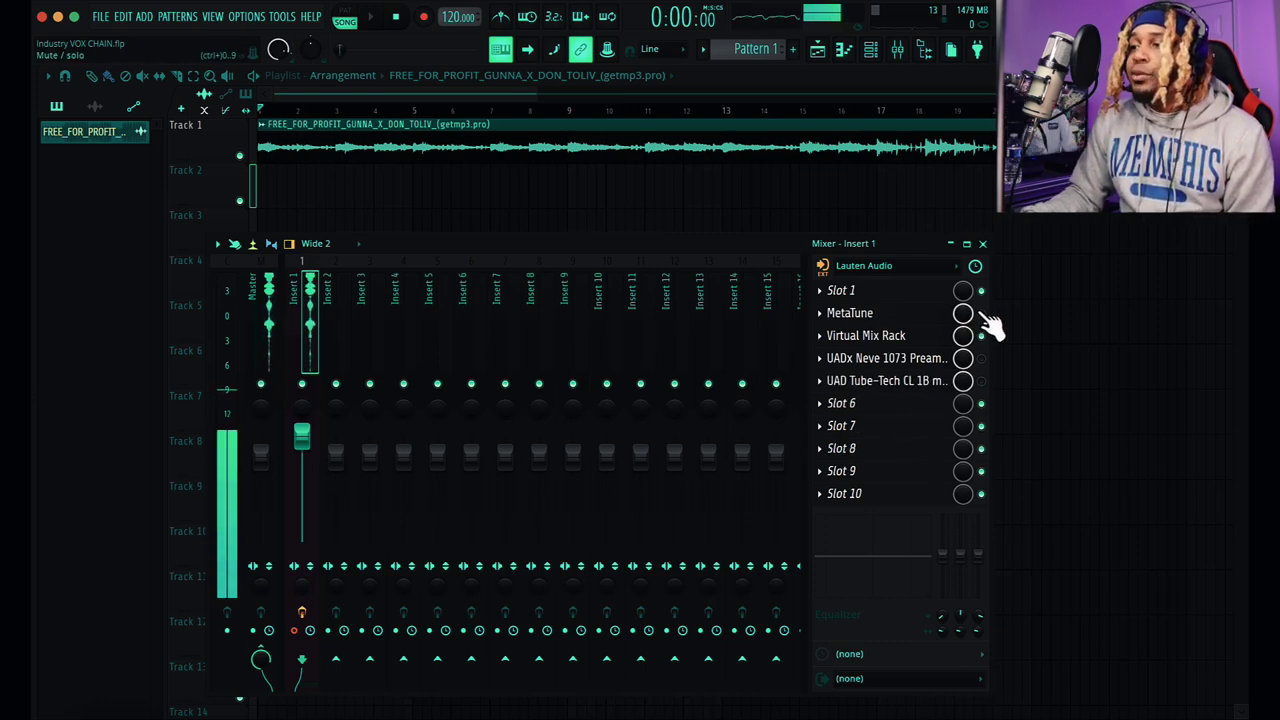
Open the Virtual Mix Rack and compare its modules with the Neve 1073 and Tube-Tech CL 1B plugins, closing those two
{"action": "left_click", "coordinate": [885, 338]}
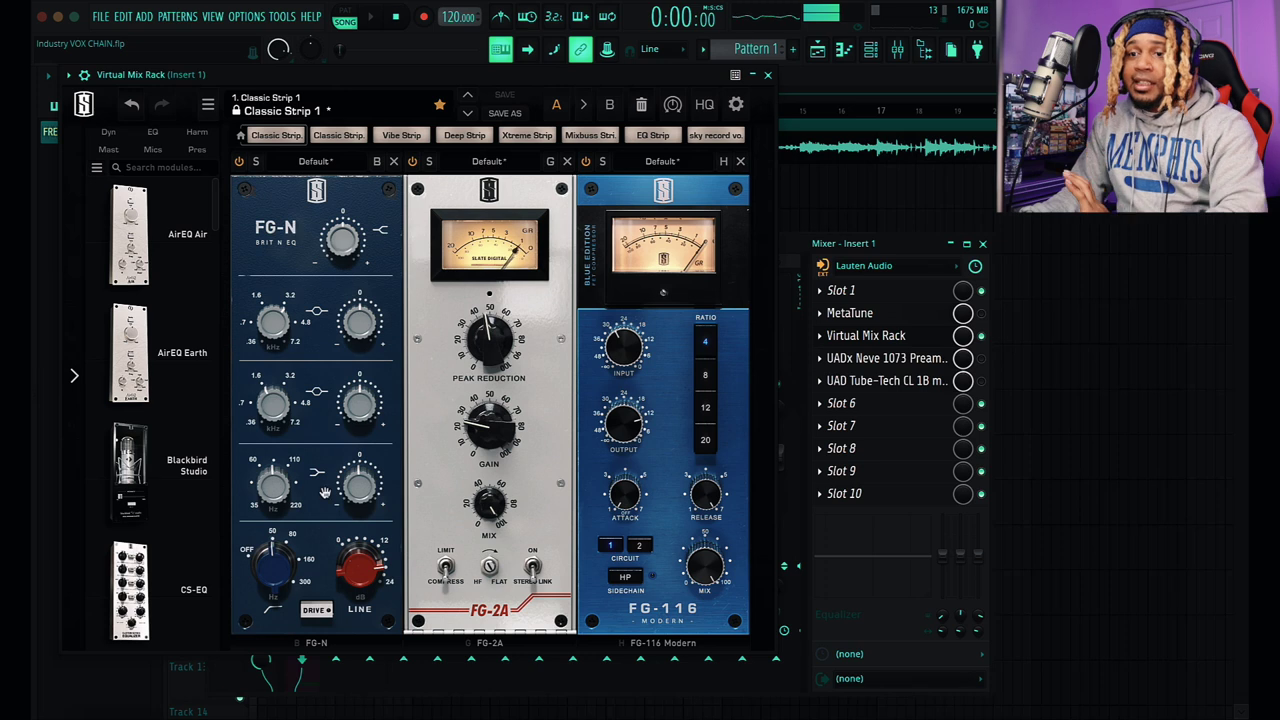
{"action": "left_click", "coordinate": [890, 360]}
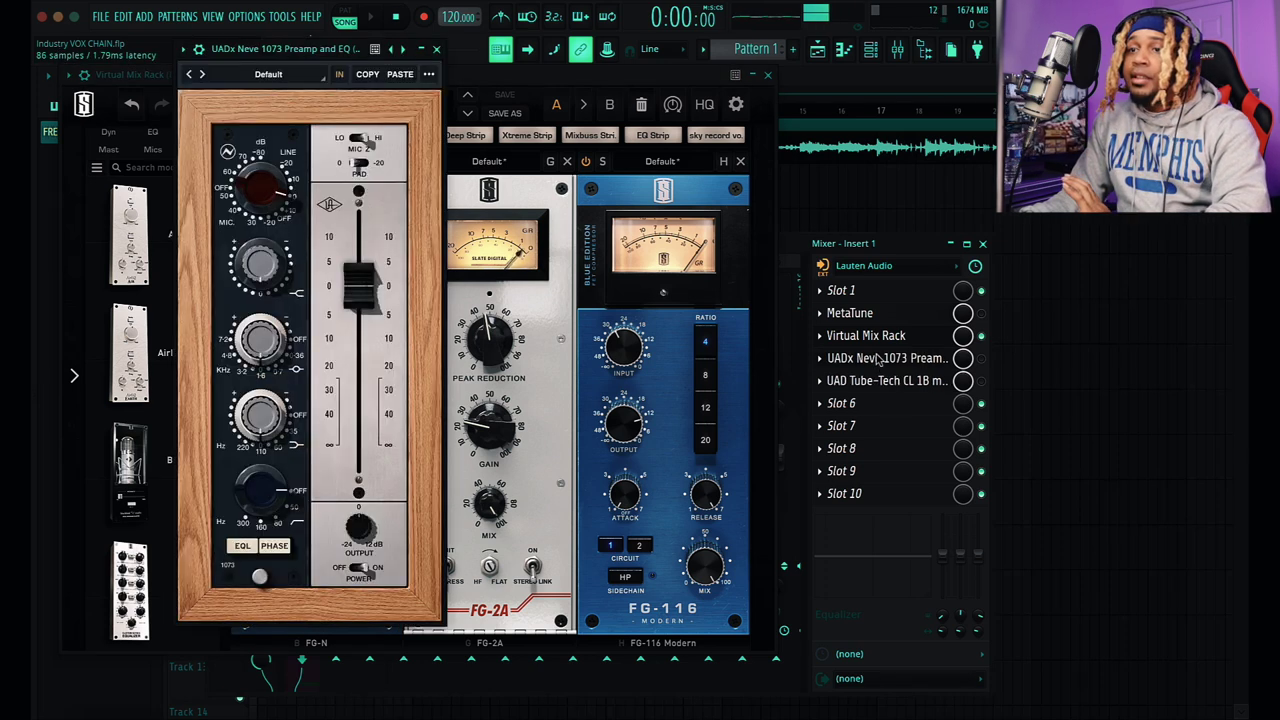
{"action": "left_click_drag", "start_coordinate": [362, 50], "coordinate": [592, 72]}
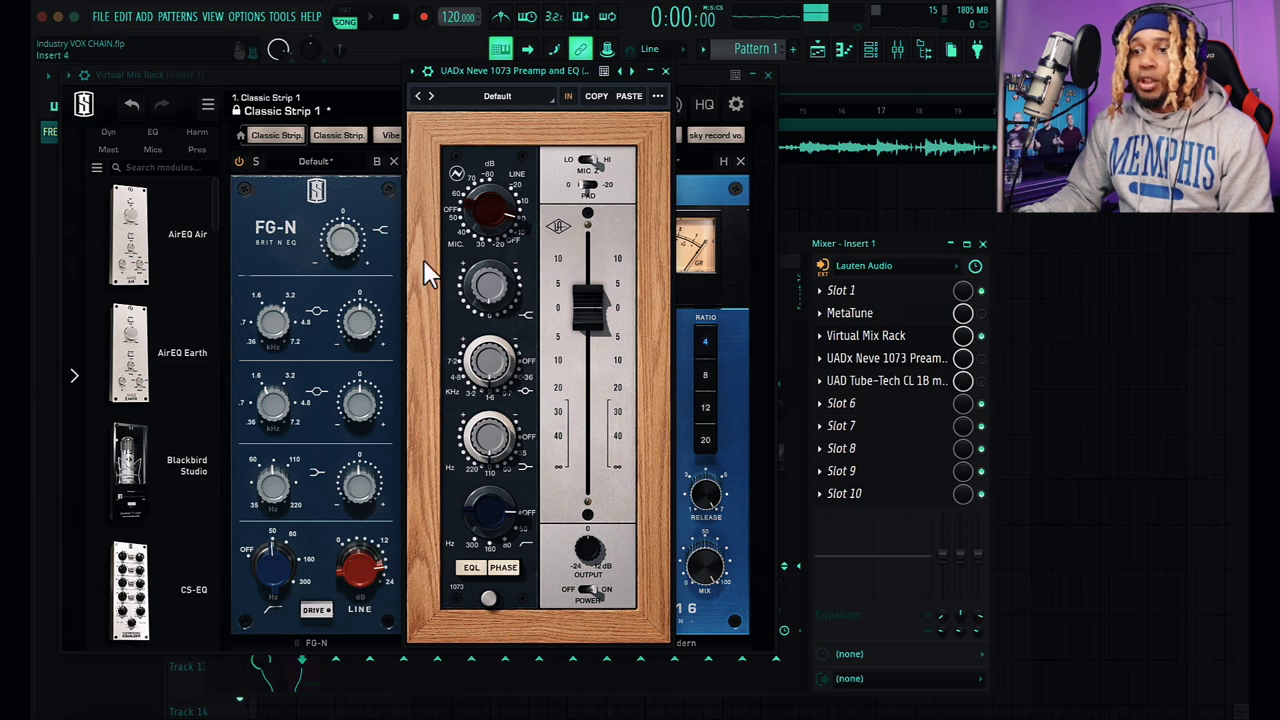
{"action": "left_click", "coordinate": [665, 71]}
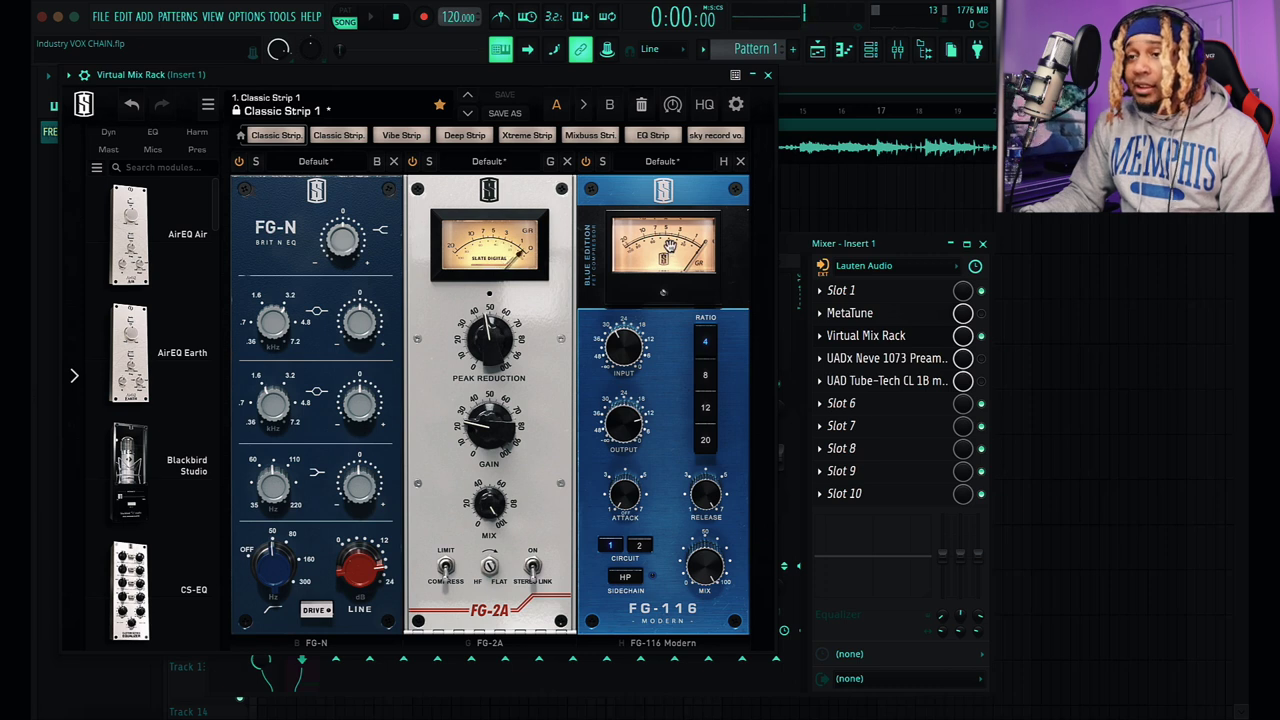
{"action": "left_click", "coordinate": [920, 383]}
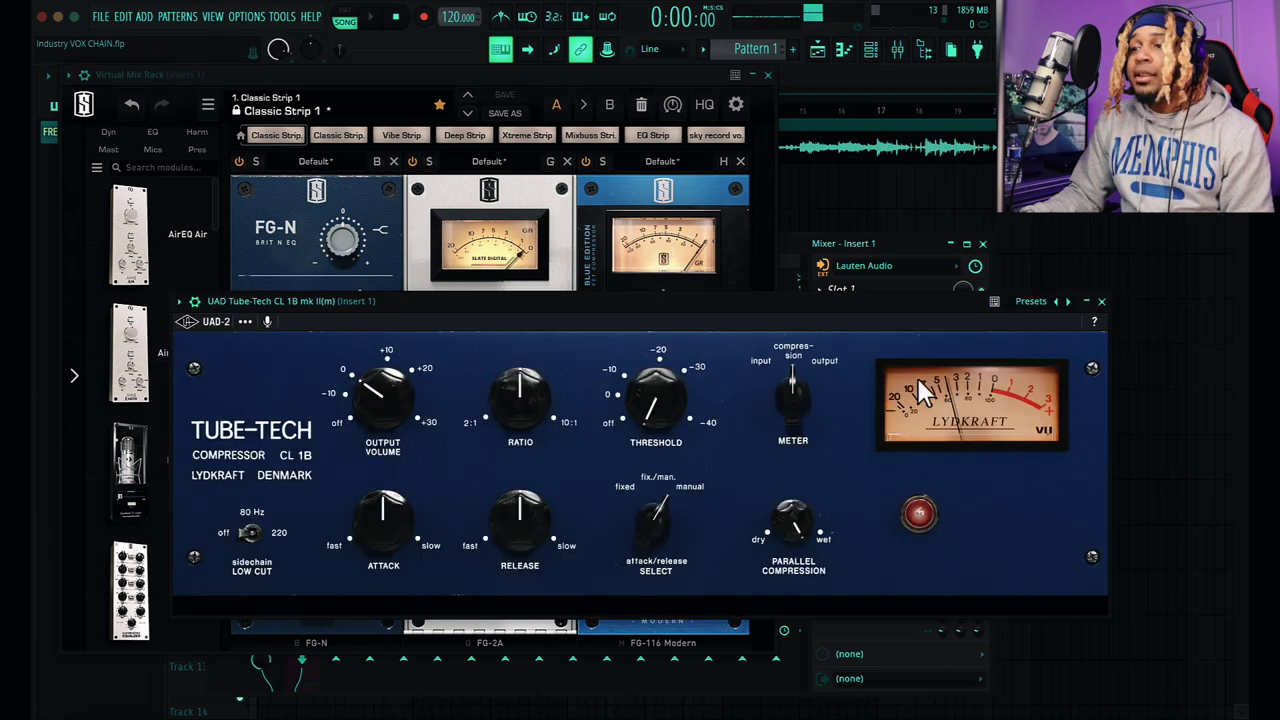
{"action": "left_click_drag", "start_coordinate": [988, 302], "coordinate": [1014, 354]}
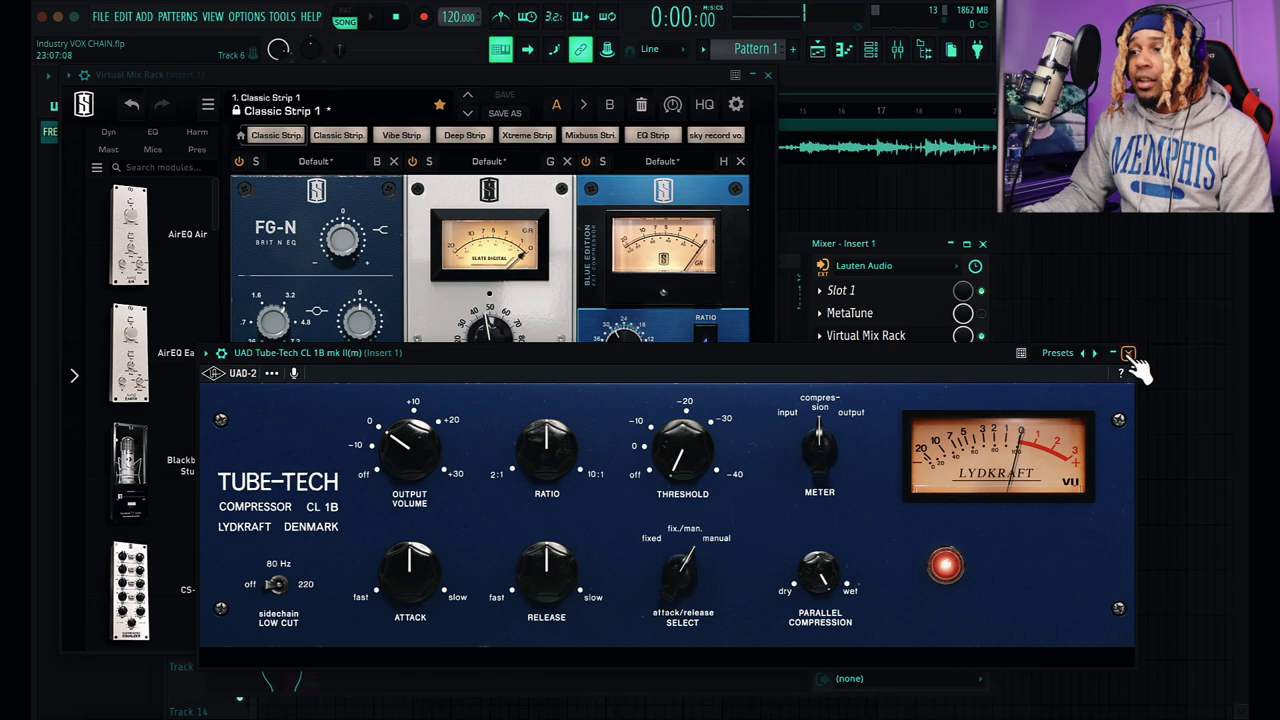
{"action": "left_click", "coordinate": [1129, 355]}
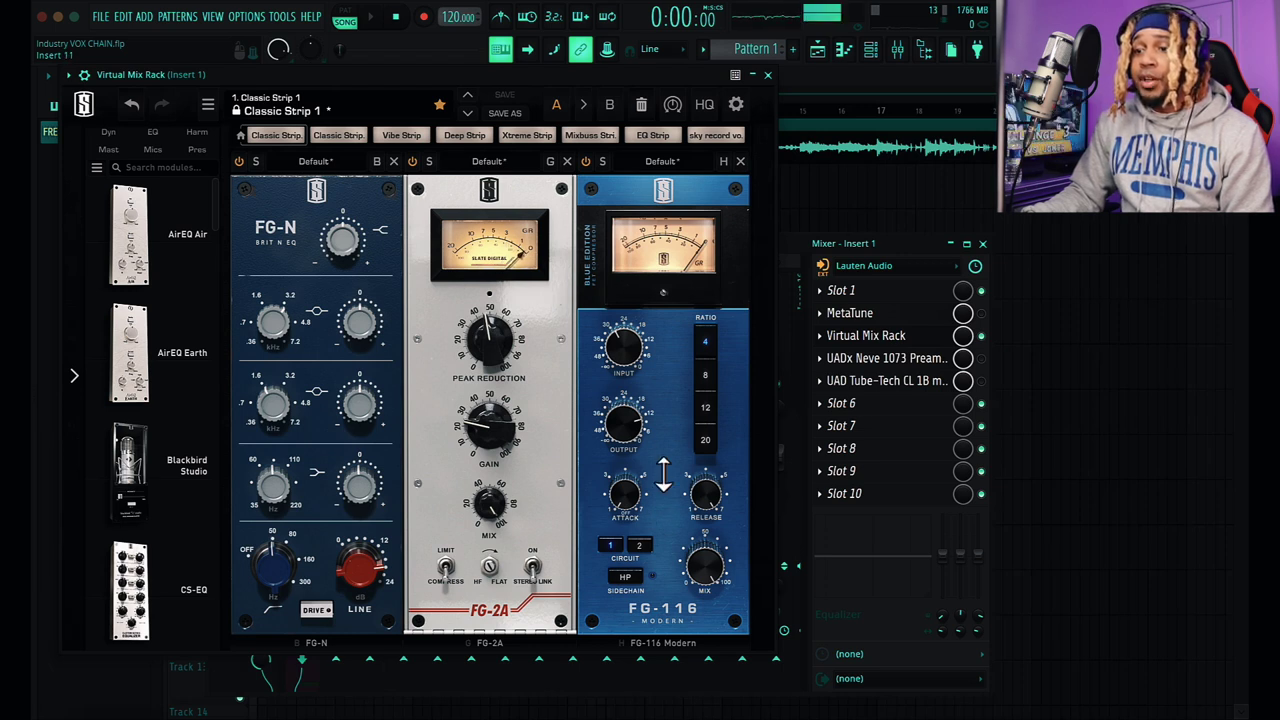
Browse the rack's harmonics and dynamics modules and compare its compressors with the Tube-Tech CL 1B
{"action": "left_click", "coordinate": [198, 132]}
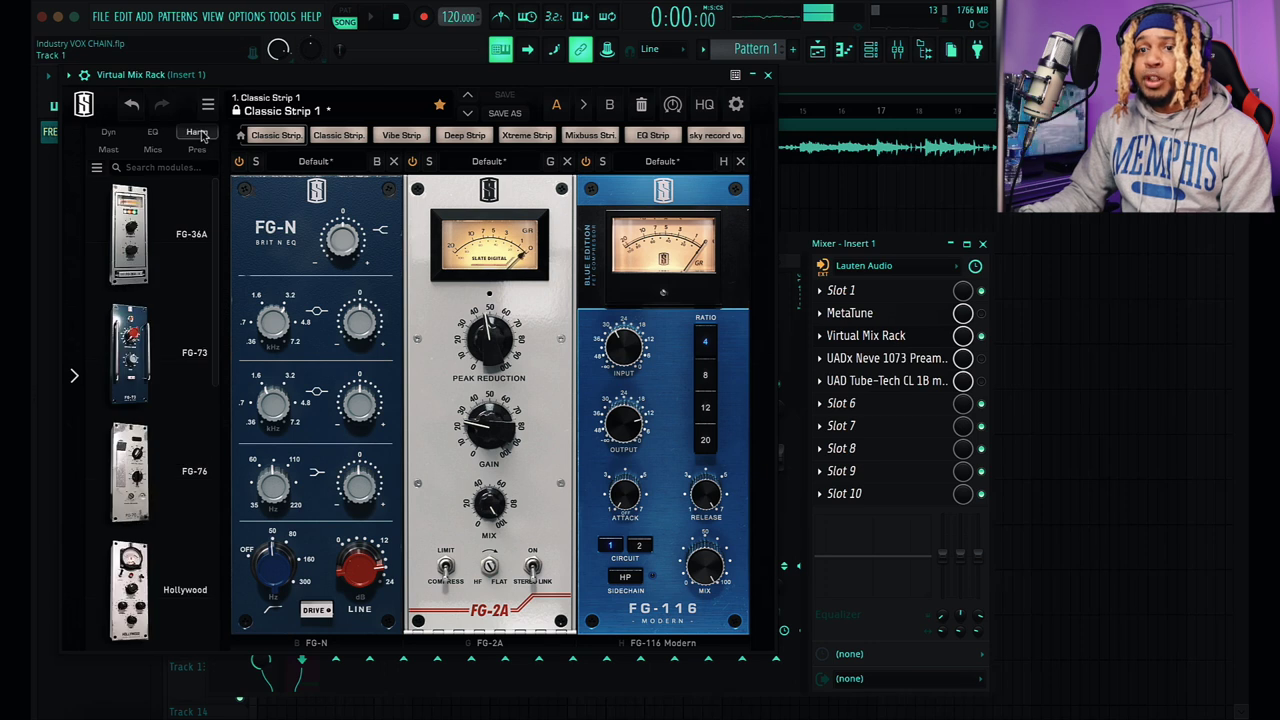
{"action": "left_click", "coordinate": [110, 132]}
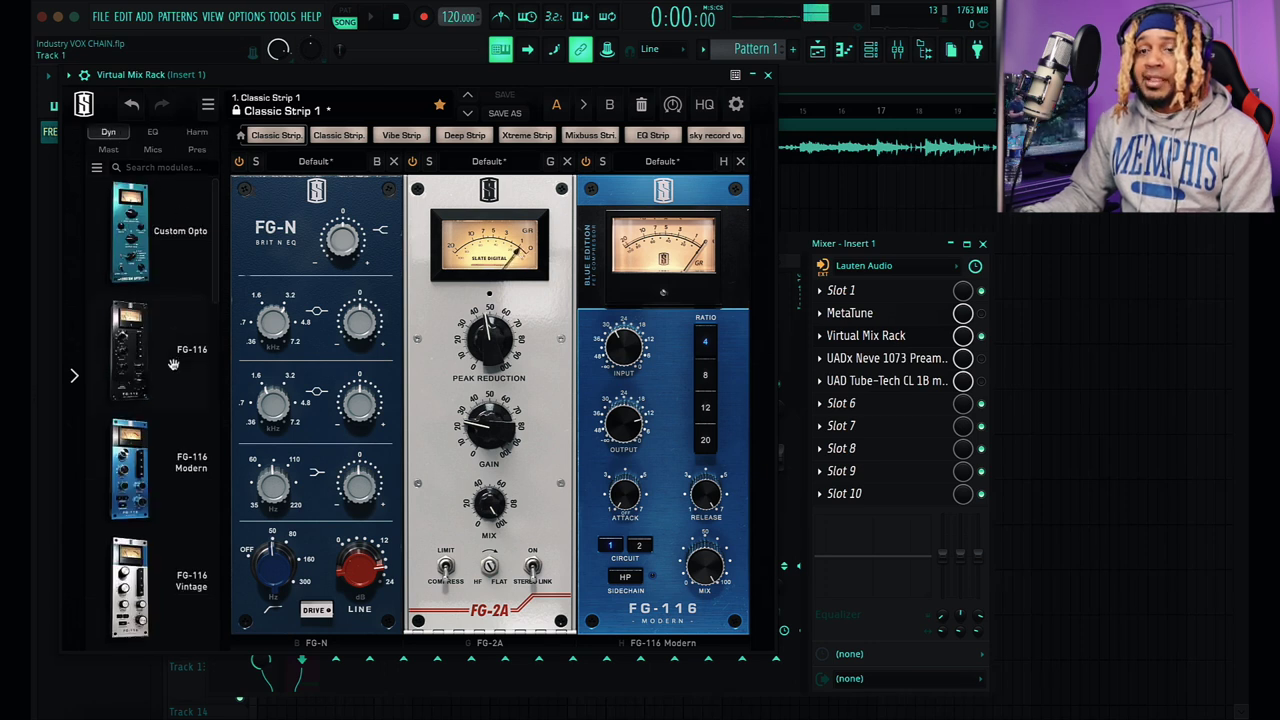
{"action": "scroll", "coordinate": [161, 434], "scroll_direction": "down", "scroll_amount": 1}
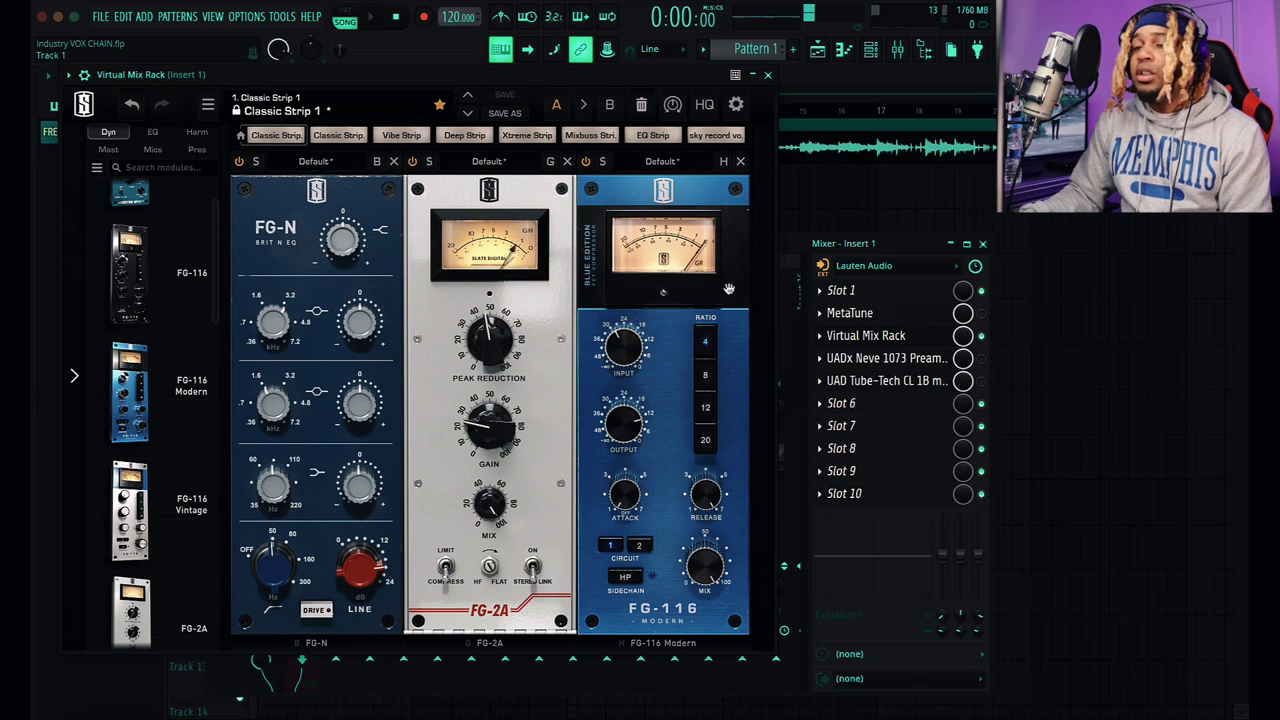
{"action": "left_click", "coordinate": [940, 381]}
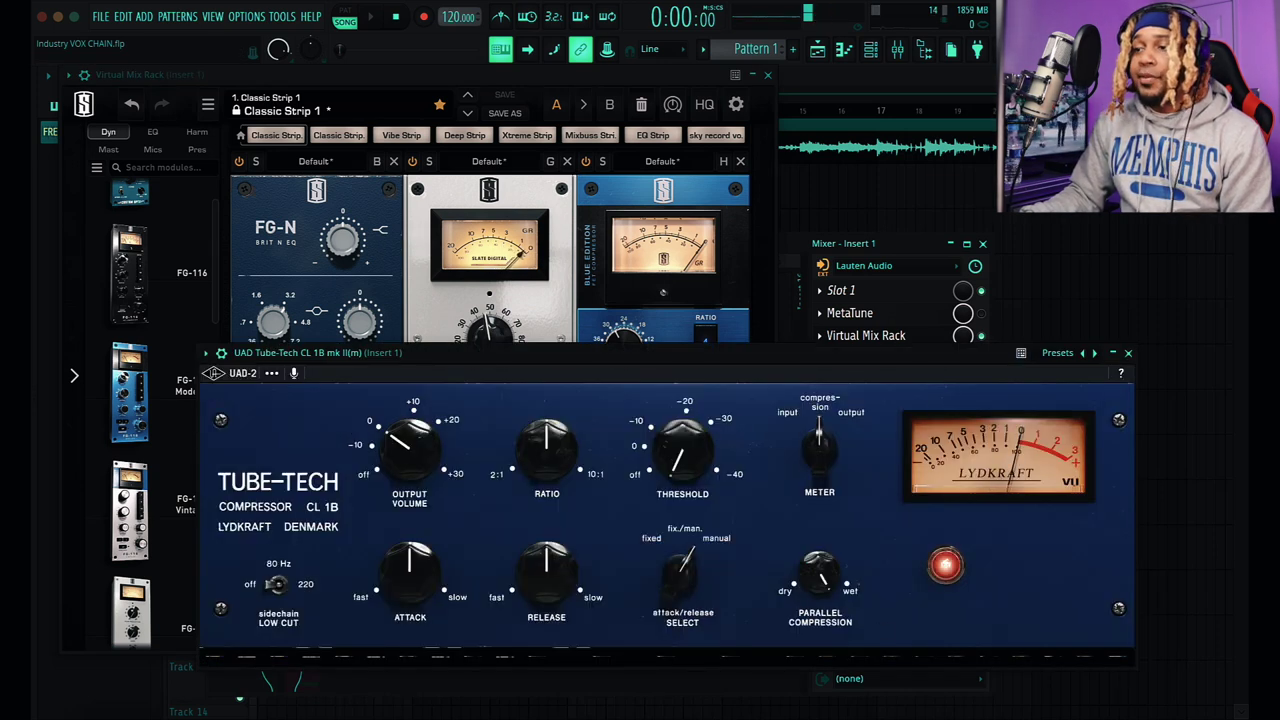
{"action": "left_click", "coordinate": [1128, 354]}
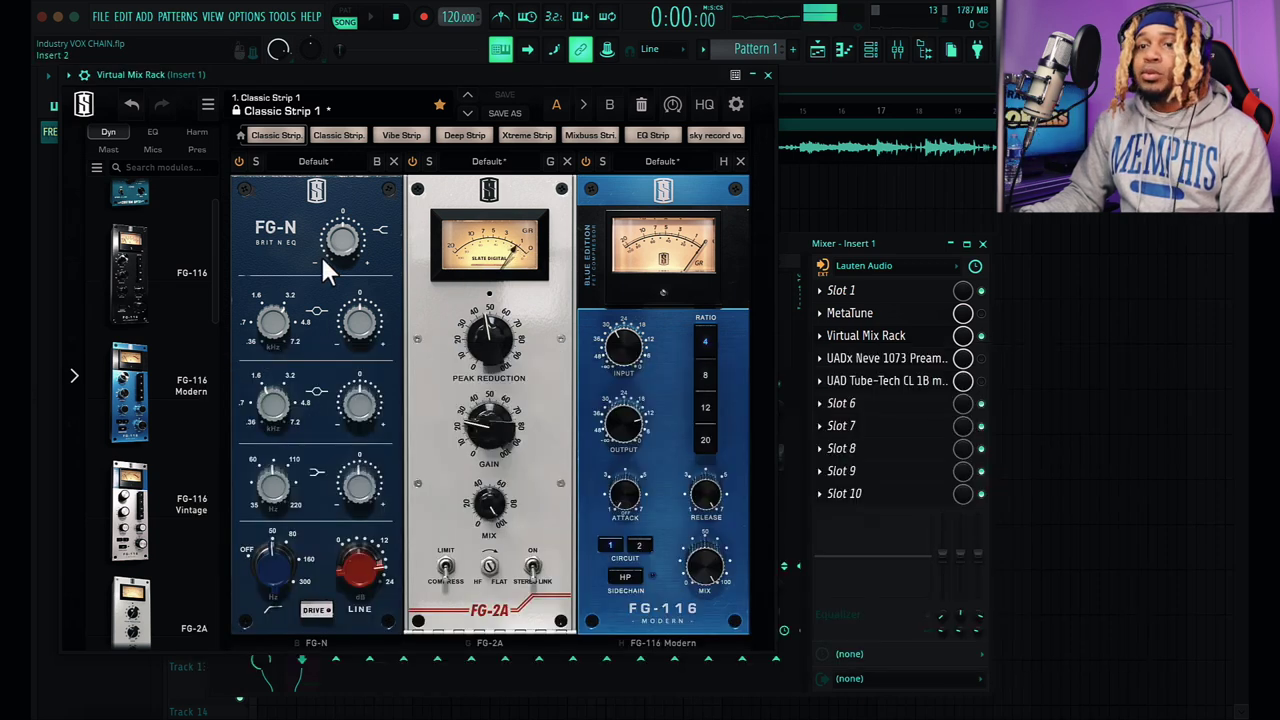
Add the Classic Tubes virtual microphone module to the rack and choose its FG-800M microphone model
{"action": "left_click", "coordinate": [152, 147]}
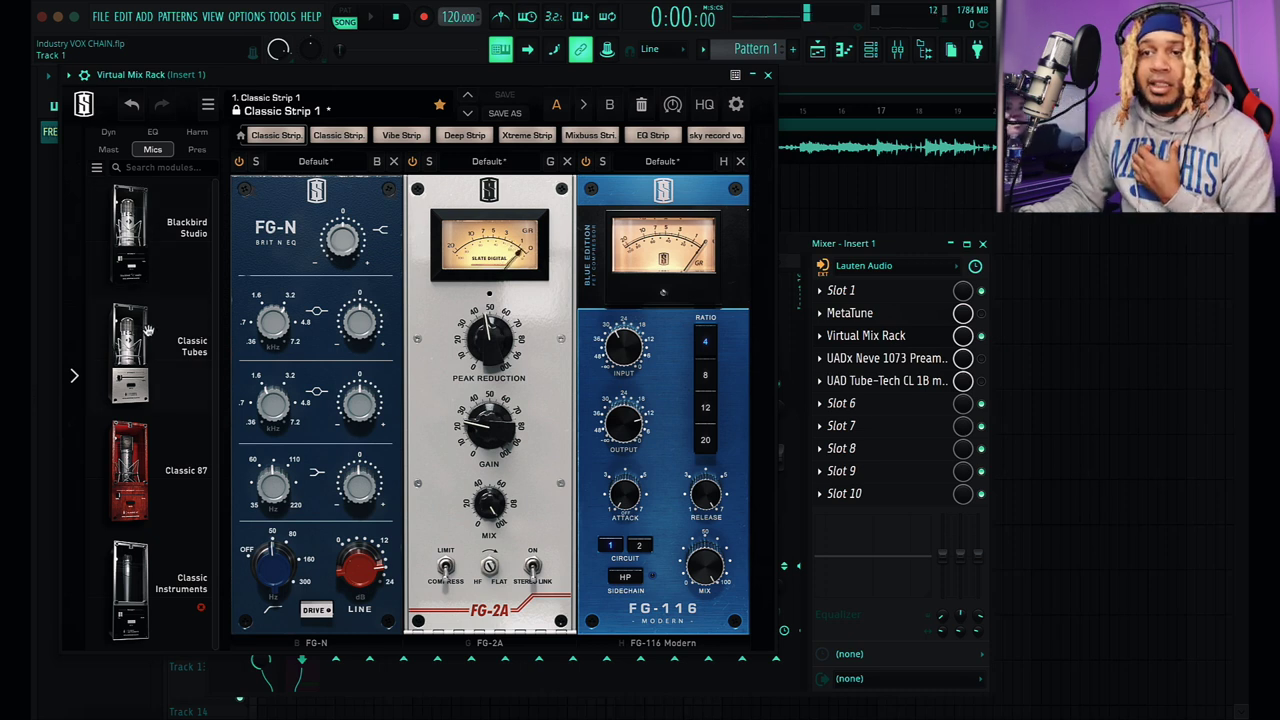
{"action": "mouse_move", "coordinate": [148, 332]}
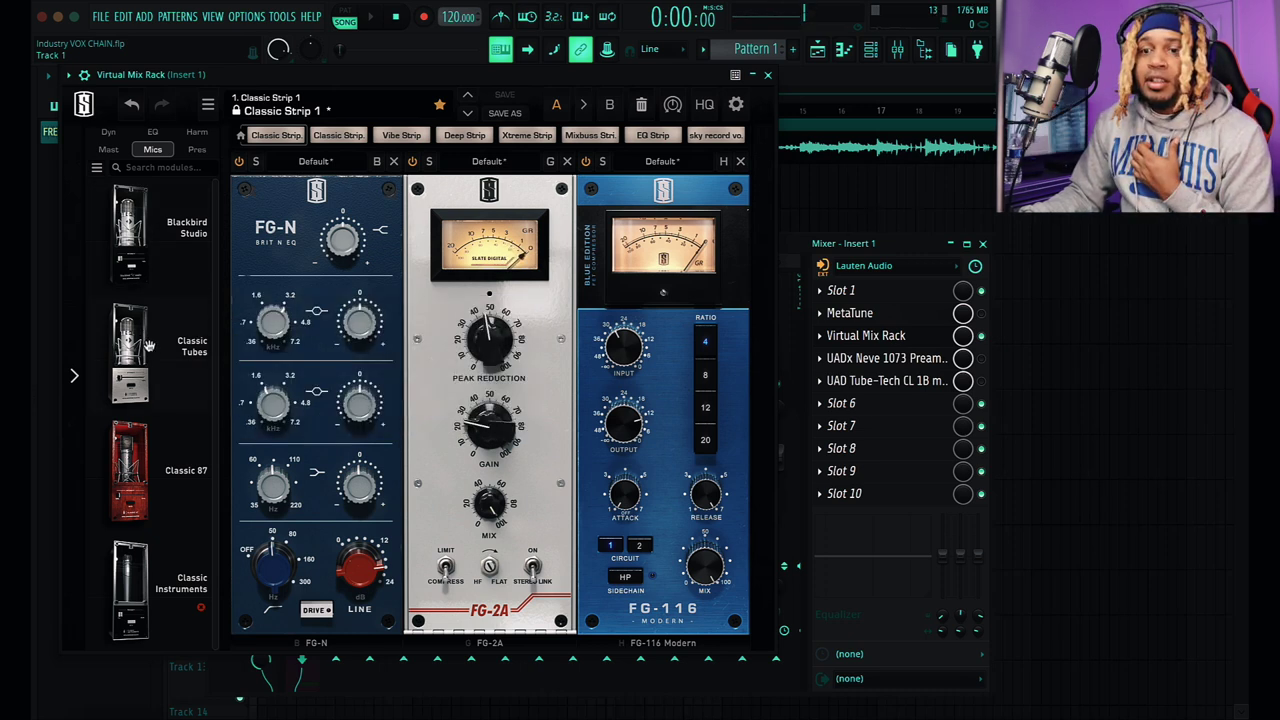
{"action": "double_click", "coordinate": [148, 345]}
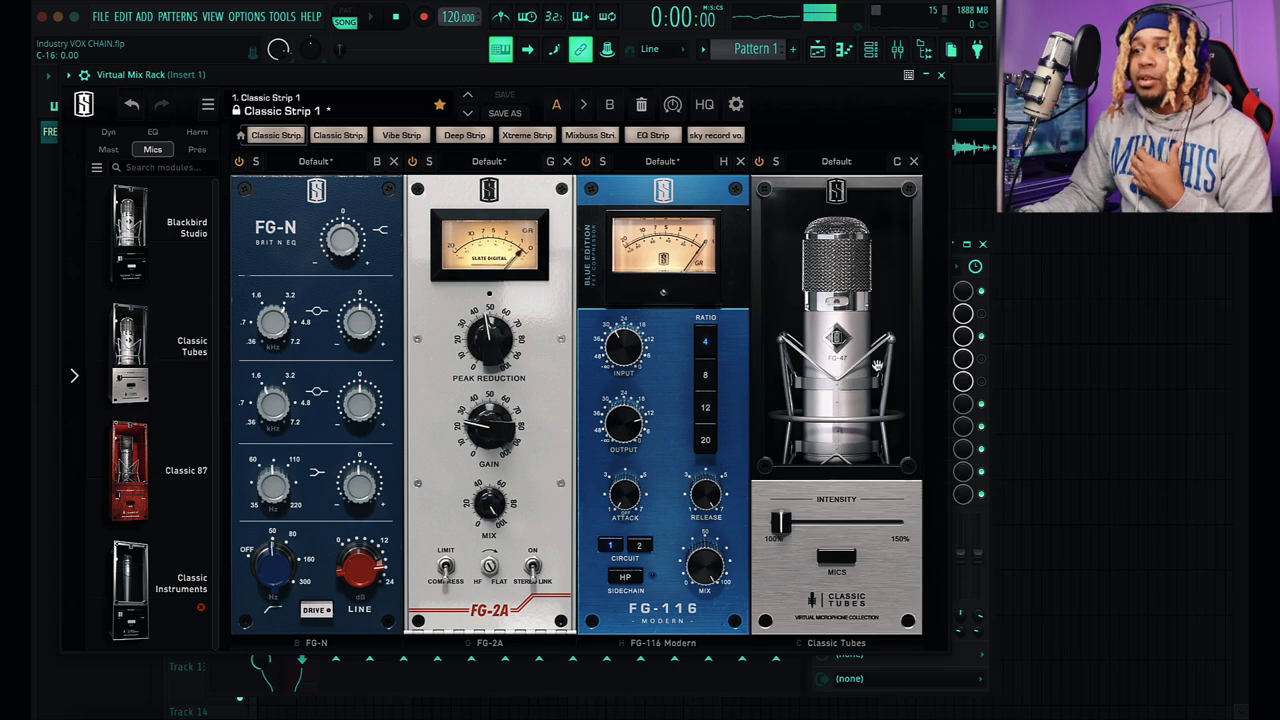
{"action": "left_click", "coordinate": [836, 557]}
{"action": "scroll", "coordinate": [855, 256], "scroll_direction": "down", "scroll_amount": 2}
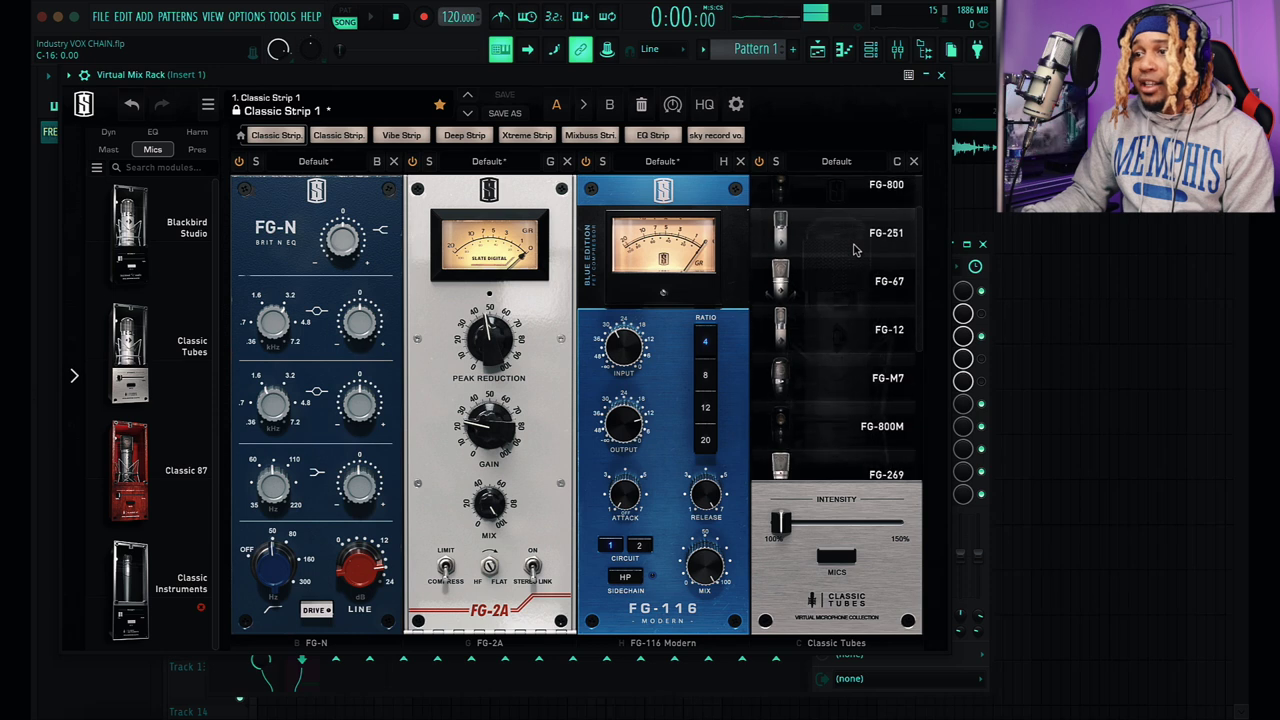
{"action": "left_click", "coordinate": [875, 410]}
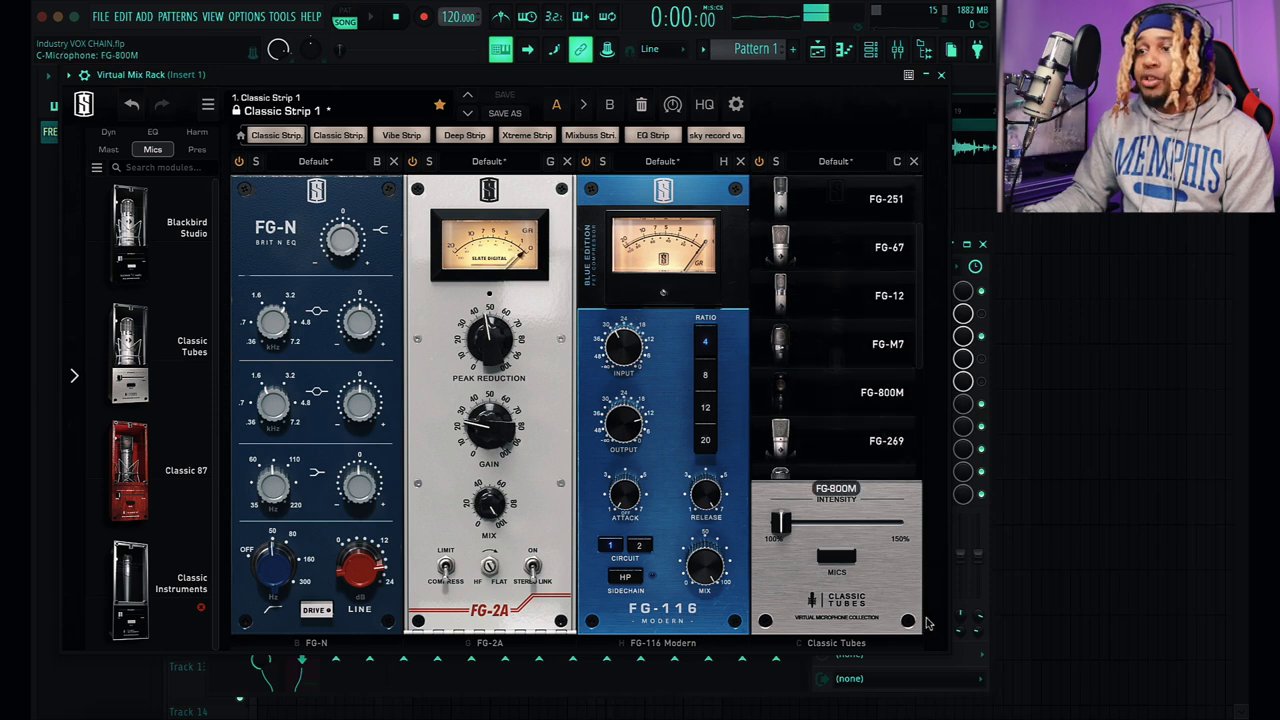
Place Classic Tubes first in the rack with its intensity at 150%, and close the microphone list and the rack
{"action": "left_click_drag", "start_coordinate": [890, 587], "coordinate": [374, 522]}
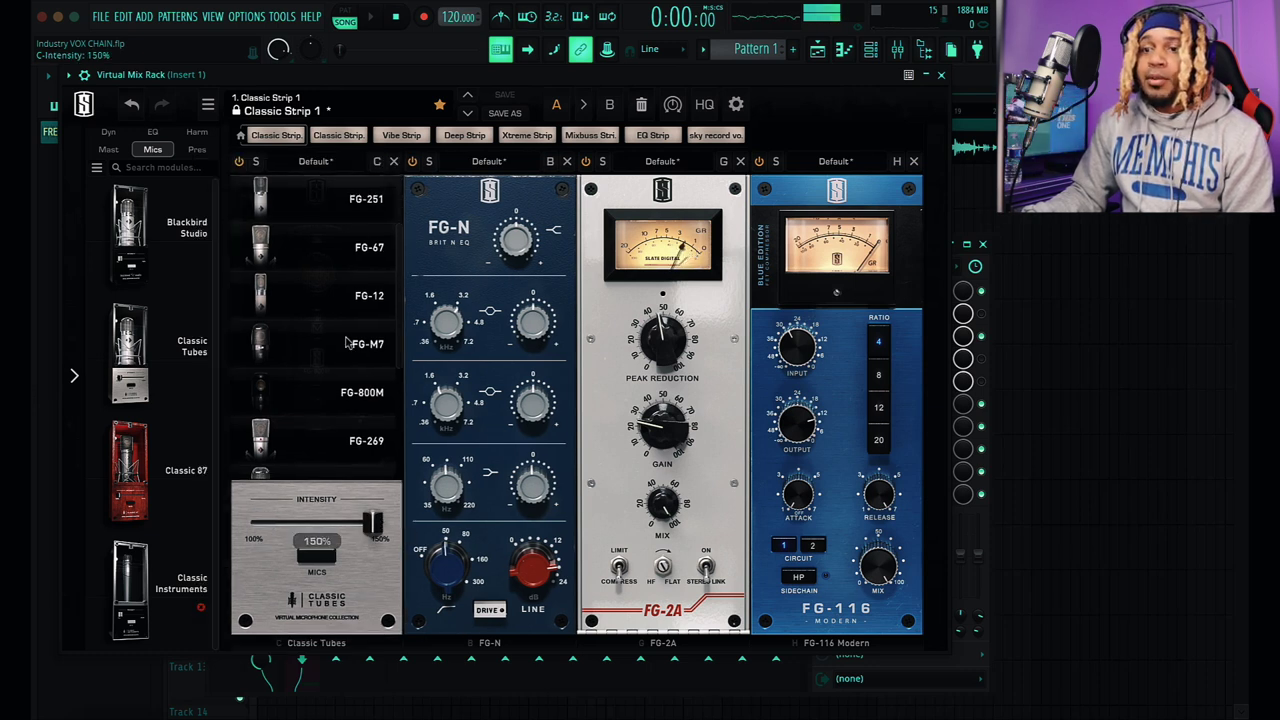
{"action": "left_click", "coordinate": [310, 563]}
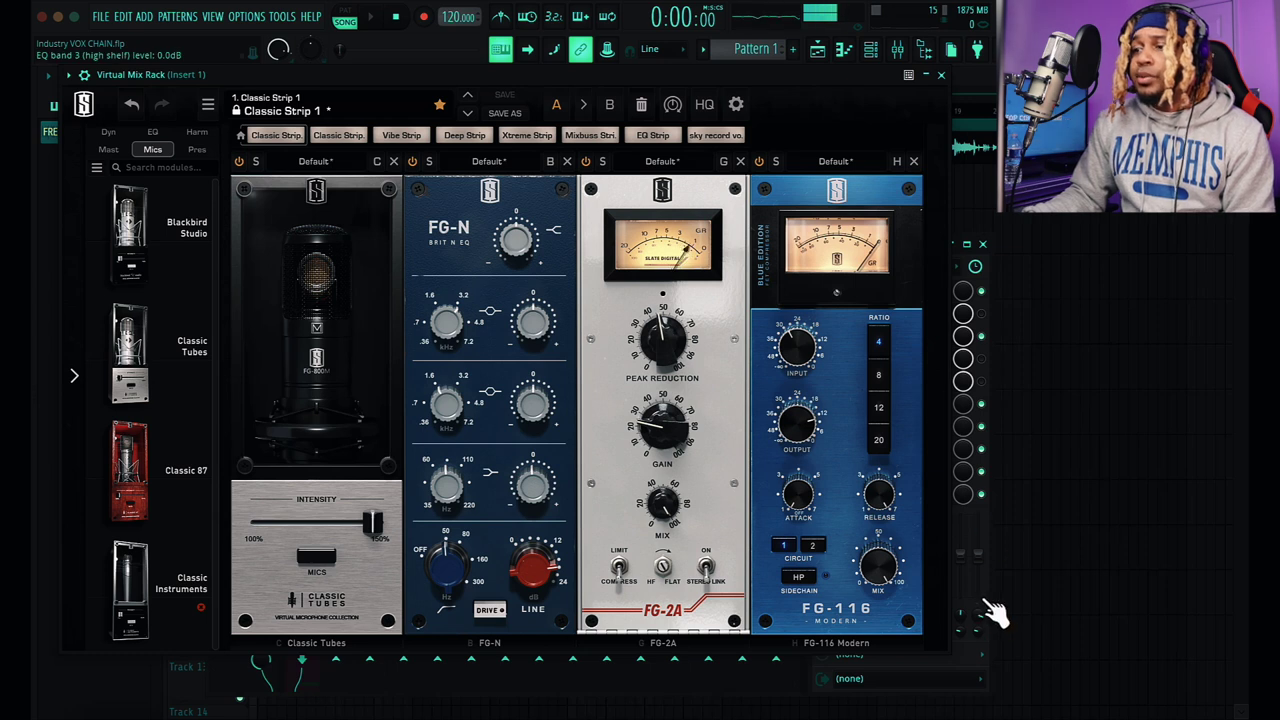
{"action": "left_click", "coordinate": [942, 77]}
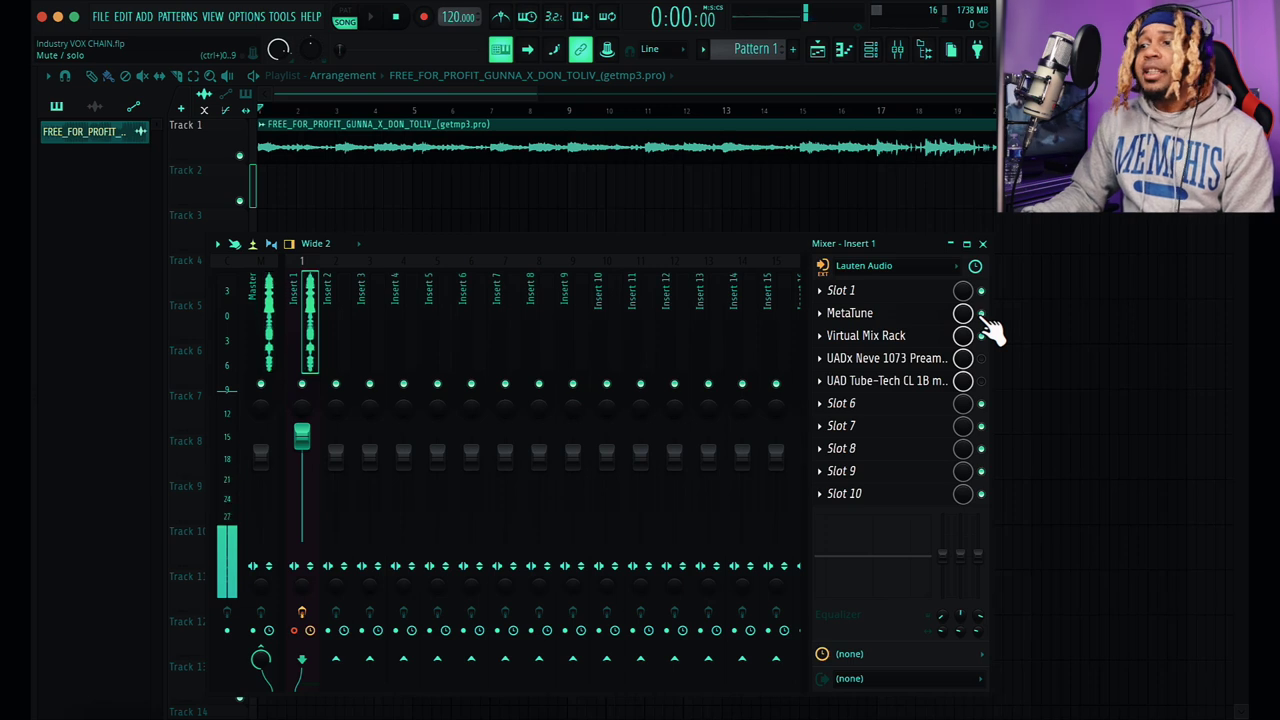
Reopen the Virtual Mix Rack and set the FG-N high-pass frequency to 62 Hz and its line gain to 15.8 dB
{"action": "left_click", "coordinate": [955, 338]}
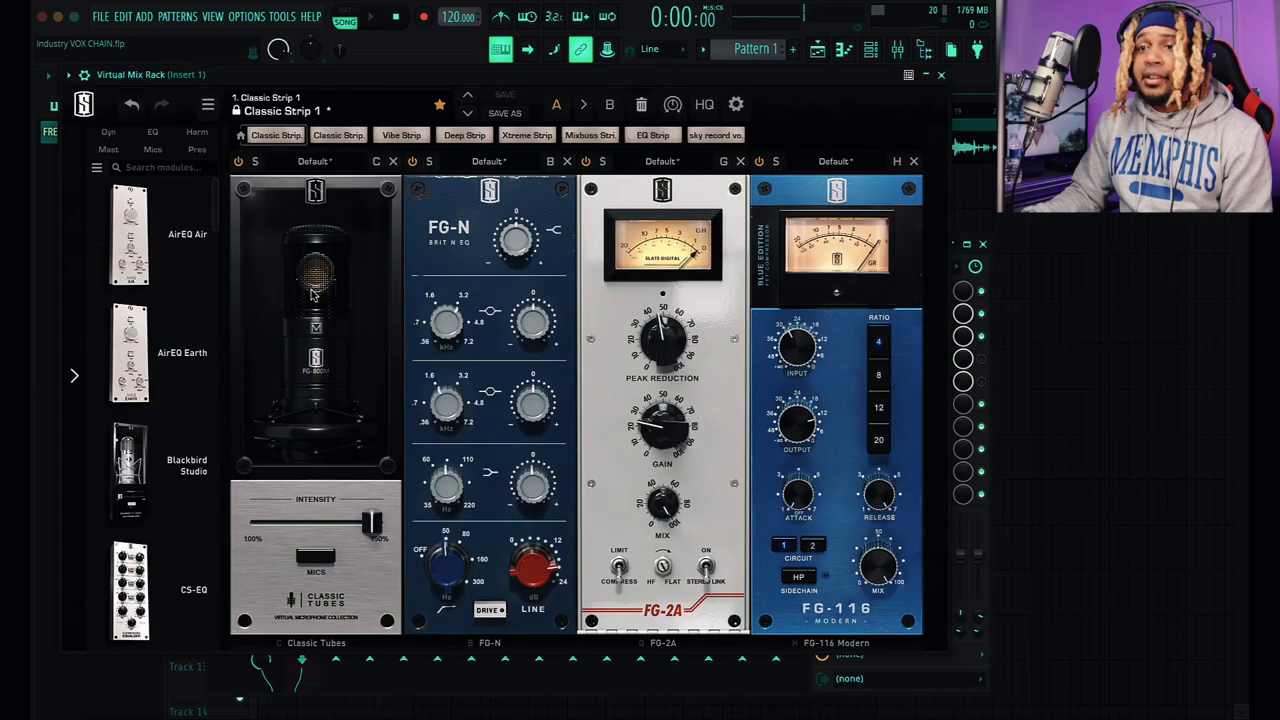
{"action": "left_click", "coordinate": [372, 522]}
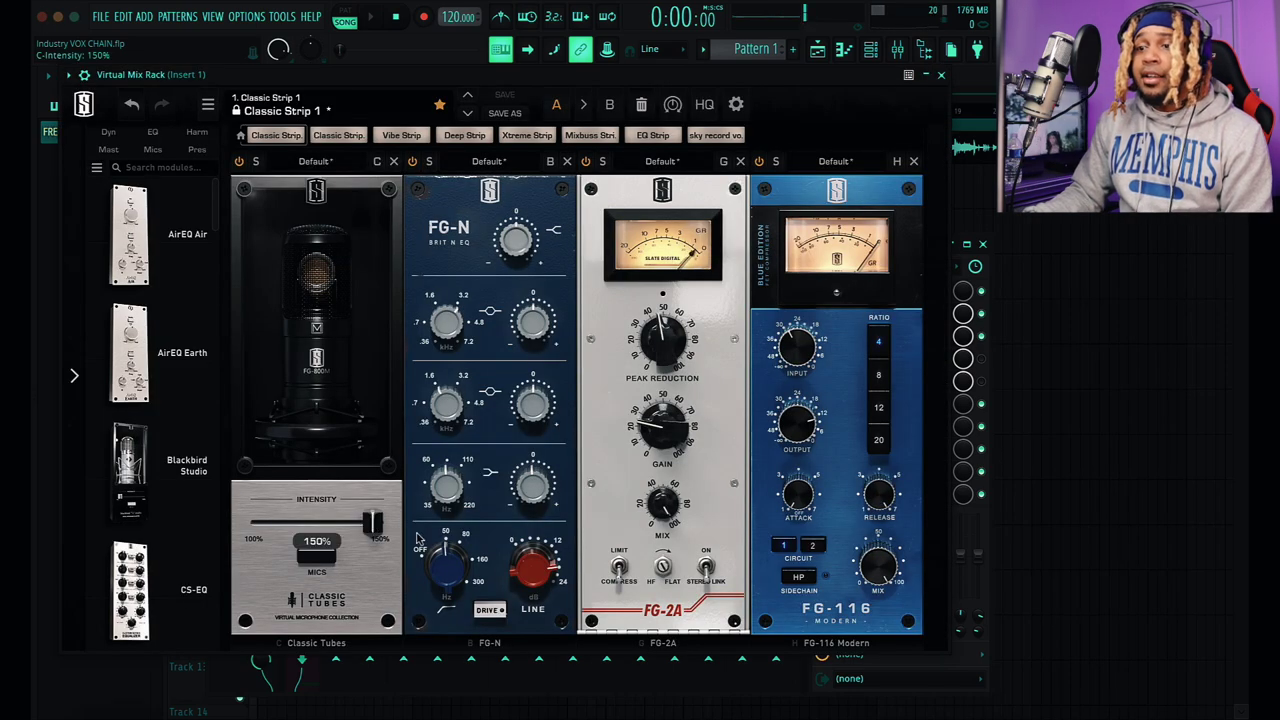
{"action": "left_click", "coordinate": [536, 572]}
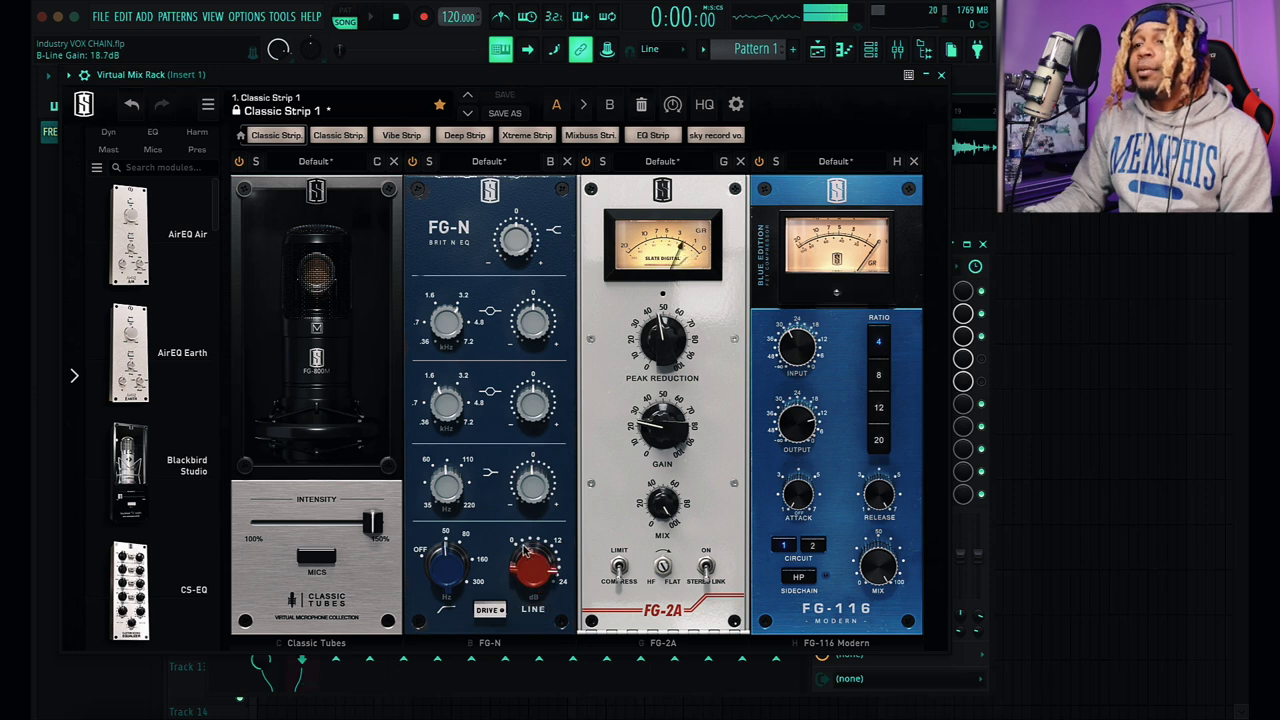
{"action": "left_click", "coordinate": [446, 540]}
{"action": "left_click_drag", "start_coordinate": [446, 540], "coordinate": [436, 513]}
{"action": "mouse_move", "coordinate": [532, 505]}
{"action": "left_mouse_down"}
{"action": "mouse_move", "coordinate": [534, 518]}
{"action": "mouse_move", "coordinate": [535, 440]}
{"action": "mouse_move", "coordinate": [533, 525]}
{"action": "mouse_move", "coordinate": [514, 493]}
{"action": "left_mouse_up"}
{"action": "left_click_drag", "start_coordinate": [453, 585], "coordinate": [452, 592]}
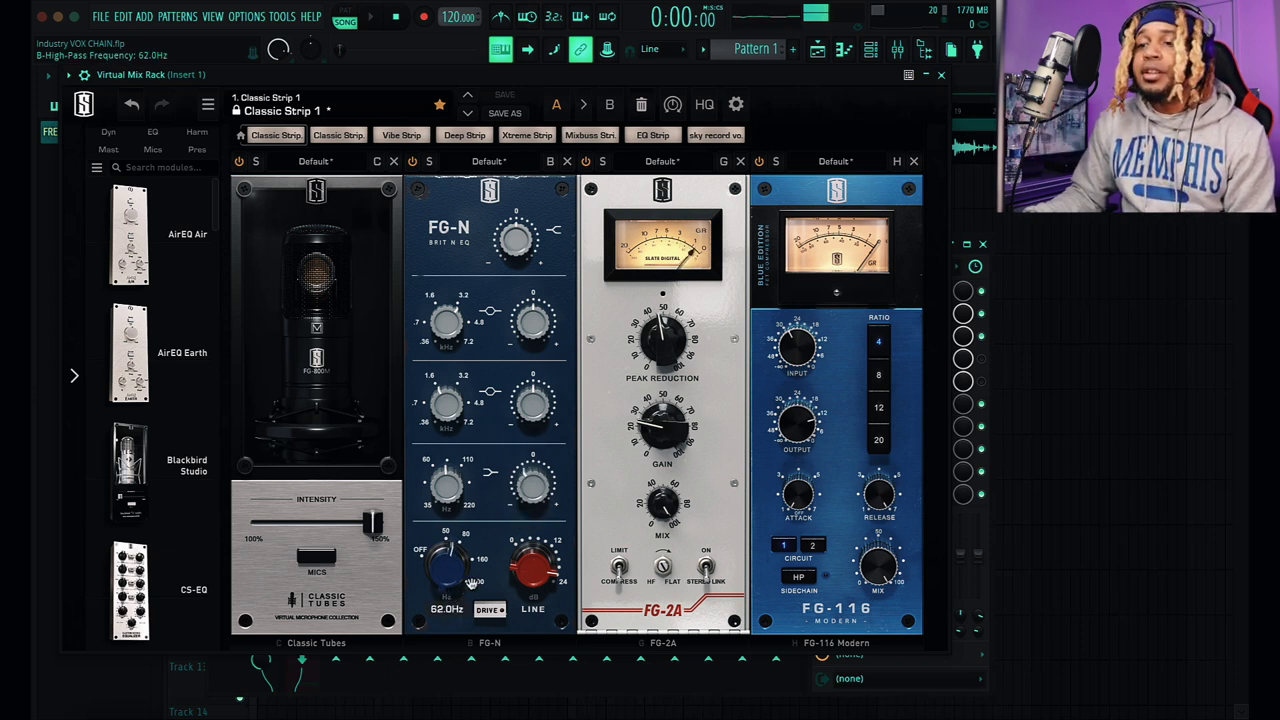
{"action": "left_click_drag", "start_coordinate": [536, 575], "coordinate": [537, 597]}
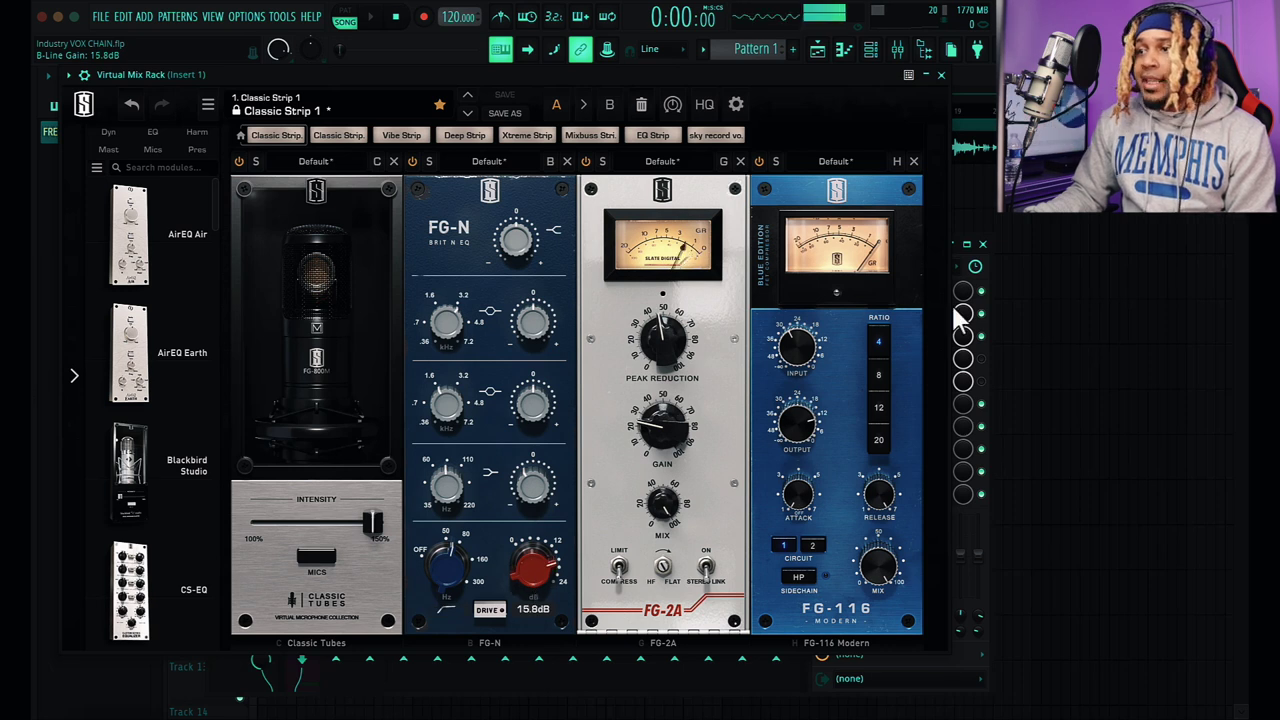
Bypass the empty first slot and the Neve 1073 on Insert 1, and move MetaTune to the first slot
{"action": "left_click", "coordinate": [981, 292]}
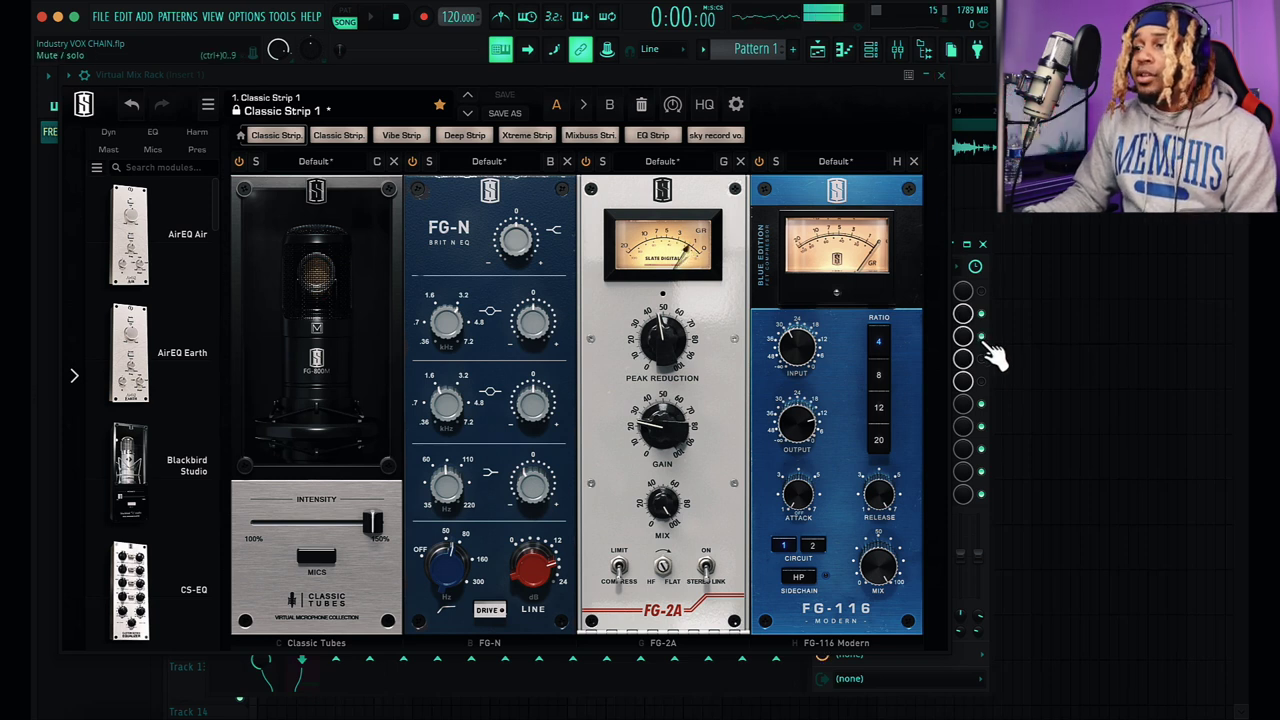
{"action": "left_click", "coordinate": [941, 75]}
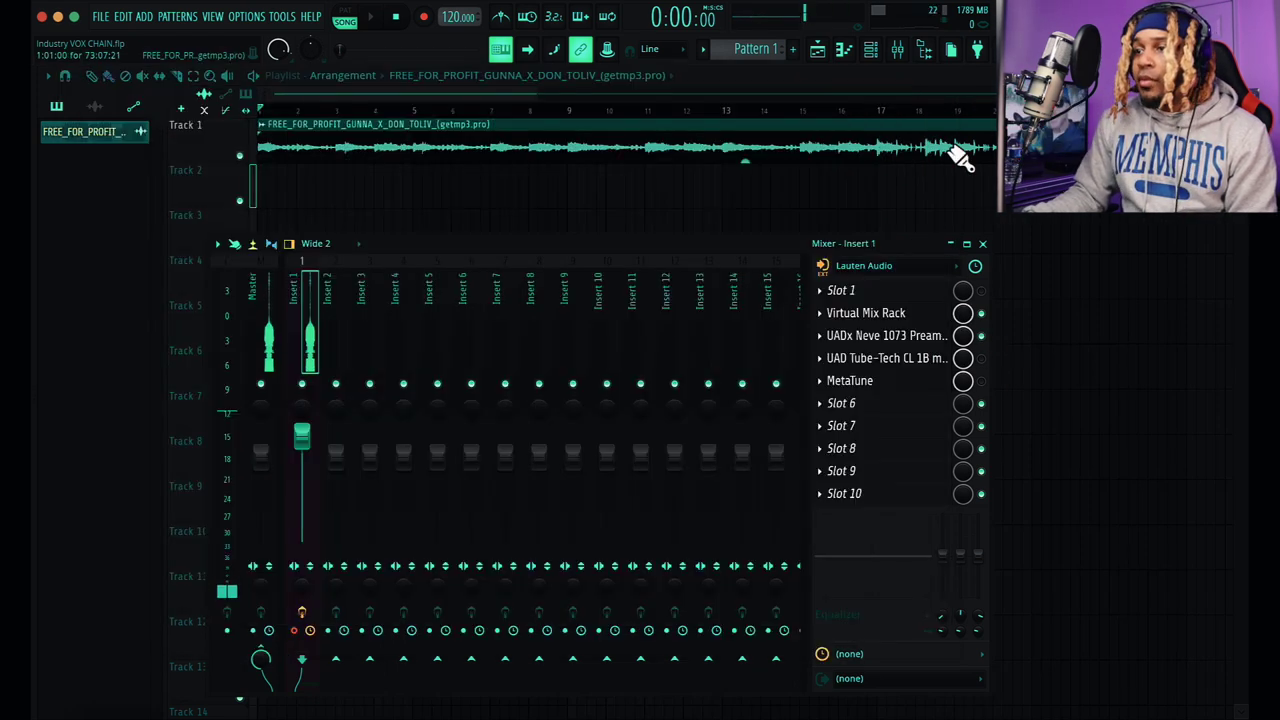
{"action": "left_click", "coordinate": [982, 336]}
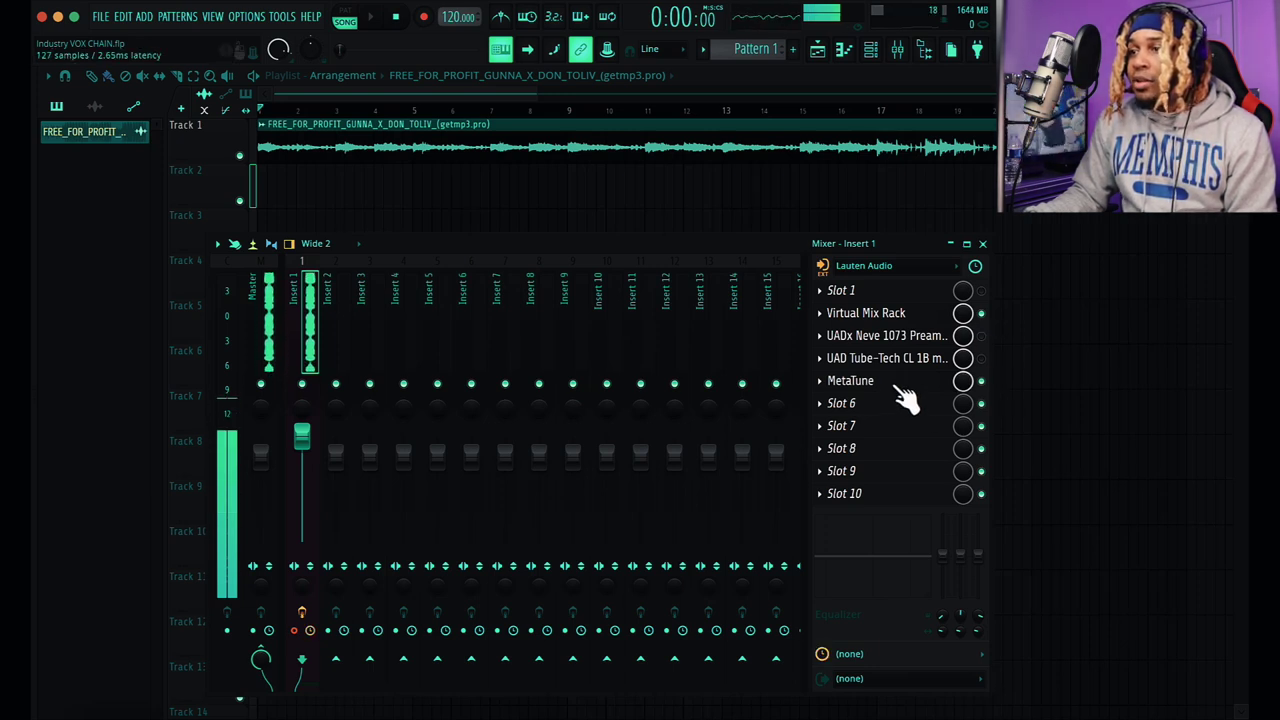
{"action": "left_click_drag", "start_coordinate": [906, 384], "coordinate": [905, 296]}
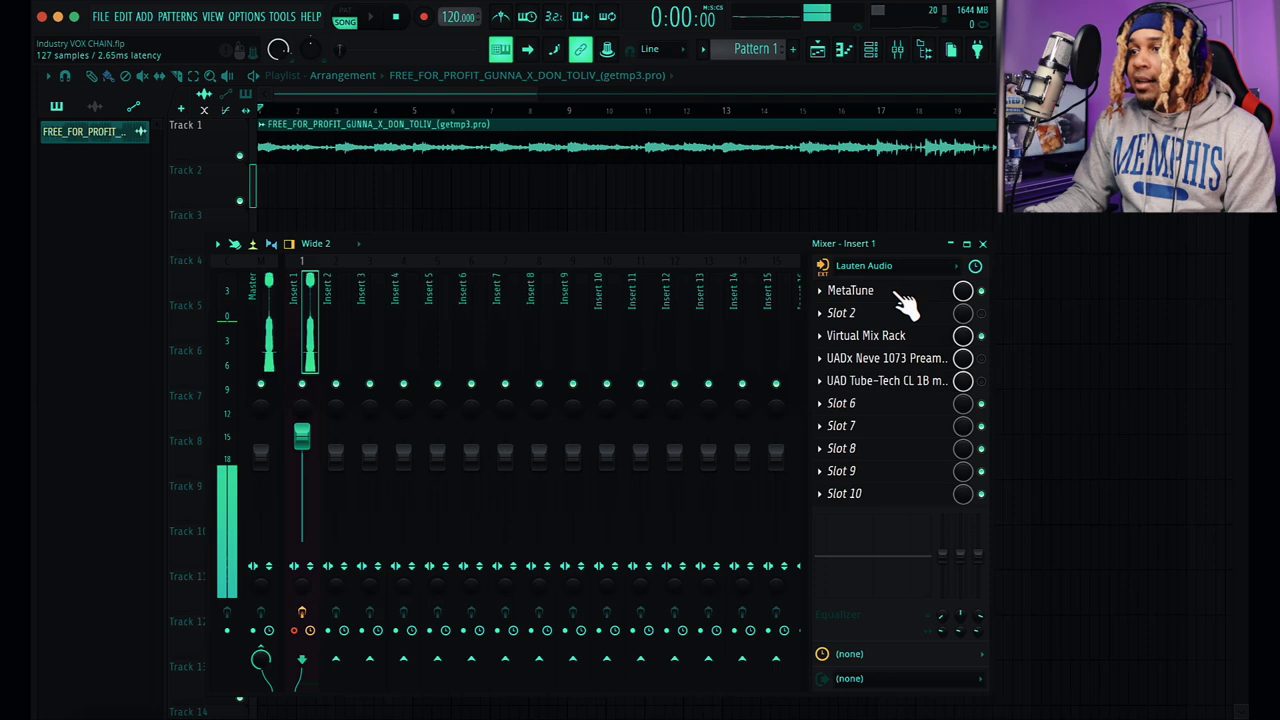
Set the FG-N line gain to 18.3 dB, close the rack, and browse the effect plugins for slot 6 of Insert 1
{"action": "left_click", "coordinate": [833, 336]}
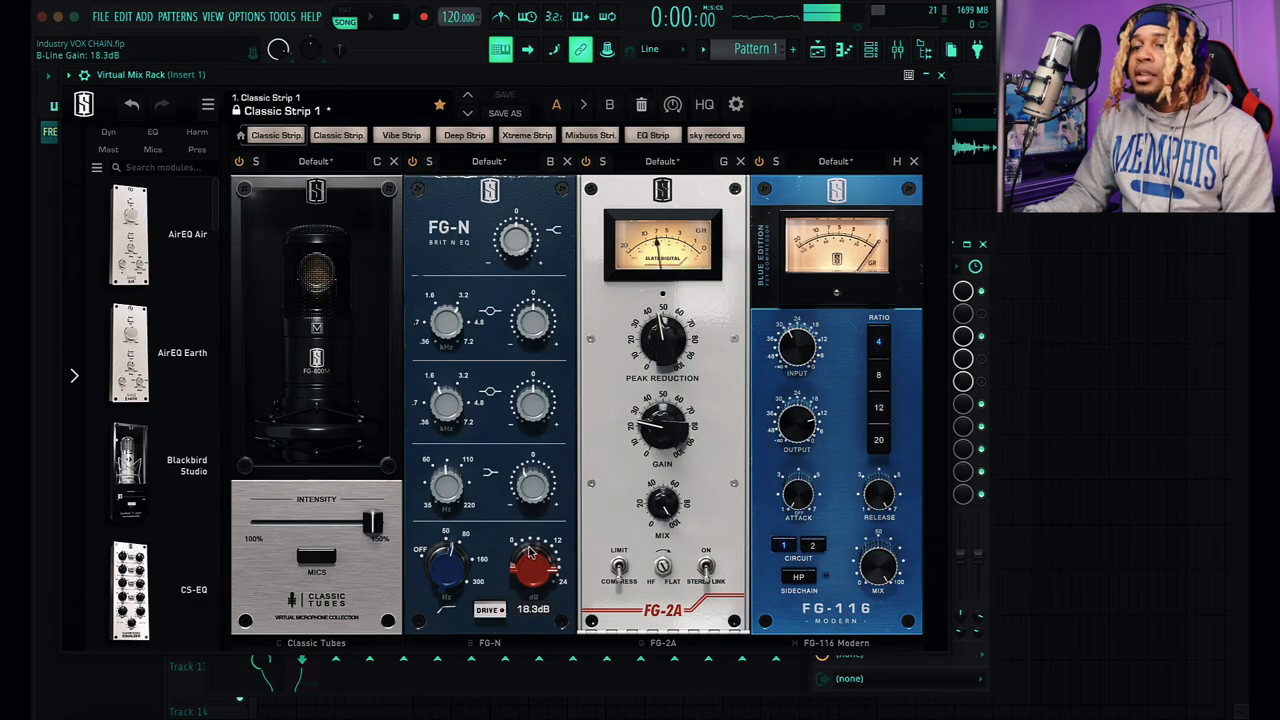
{"action": "left_click", "coordinate": [940, 74]}
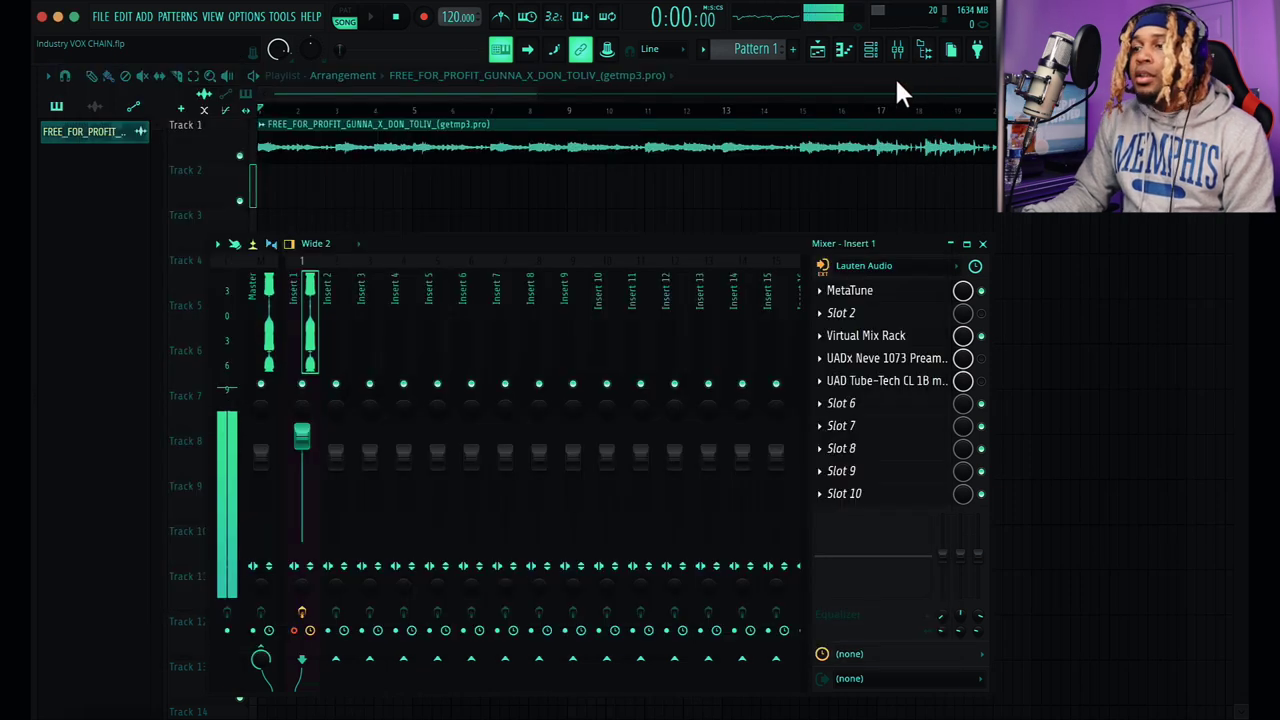
{"action": "left_click", "coordinate": [838, 408]}
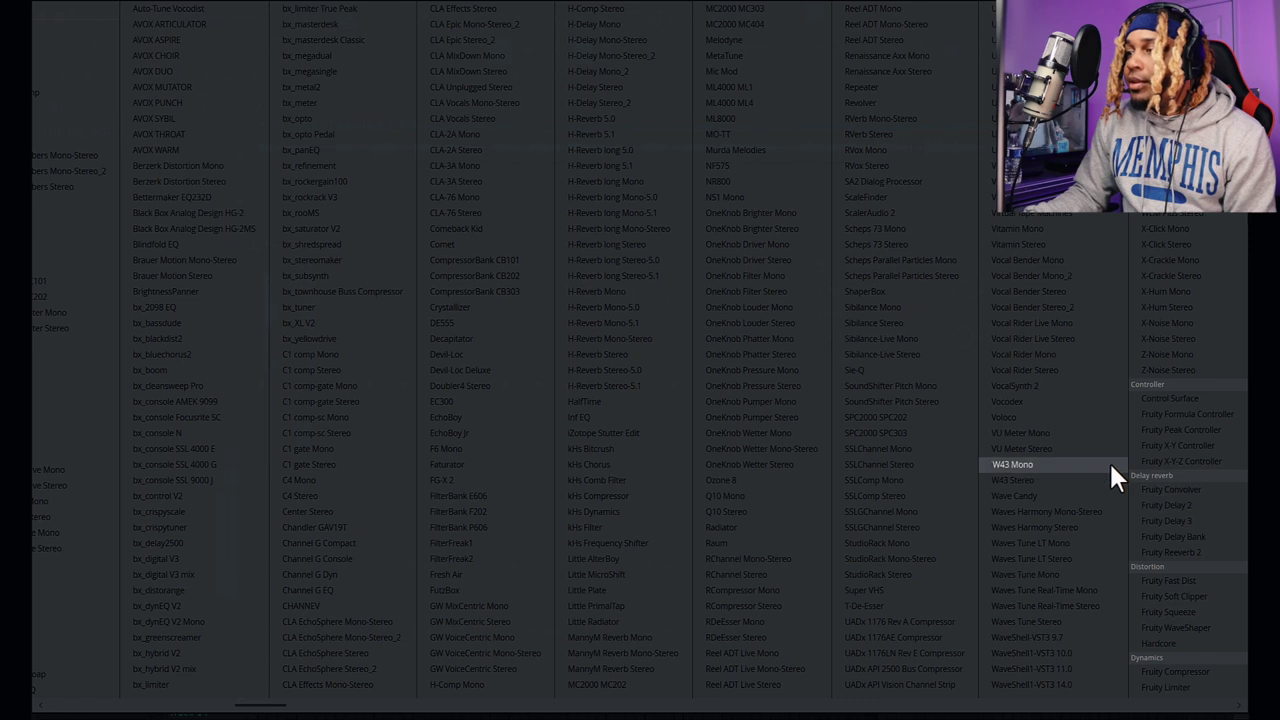
{"action": "left_click", "coordinate": [1234, 551]}
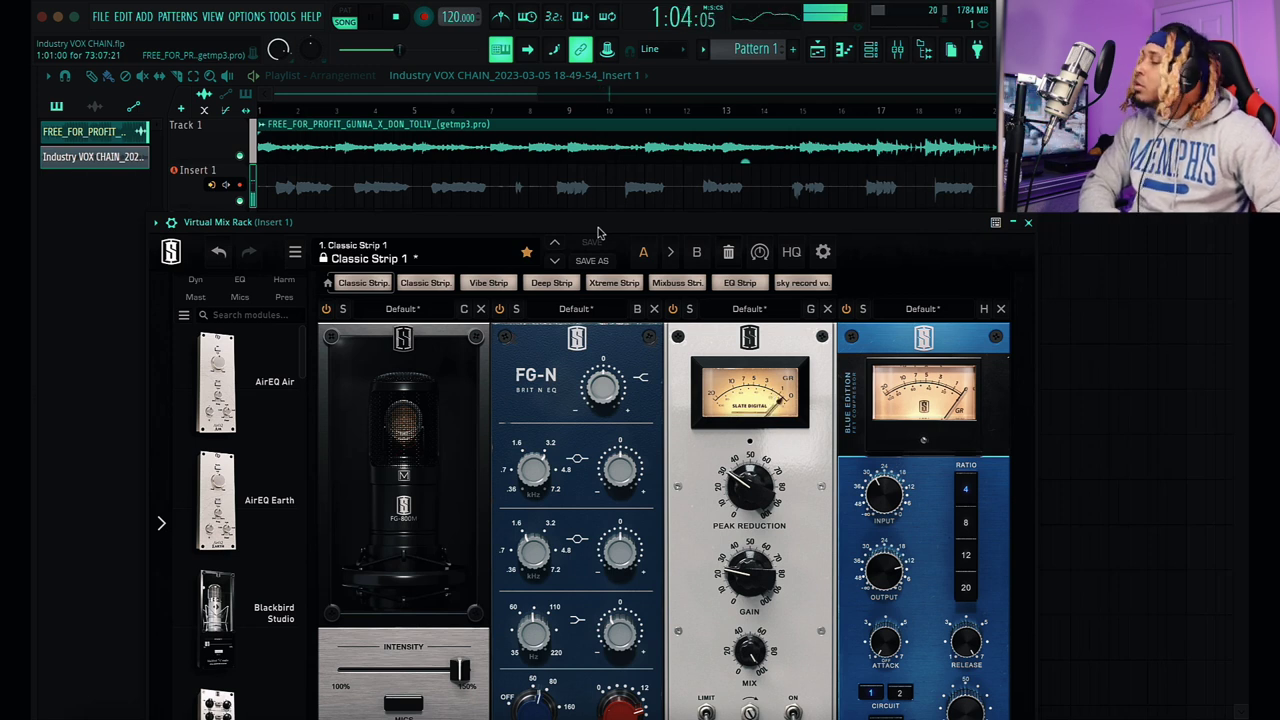
Stop the recording and move the recorded vocal clip from the Insert 1 track down to Track 3
{"action": "key", "text": "space"}
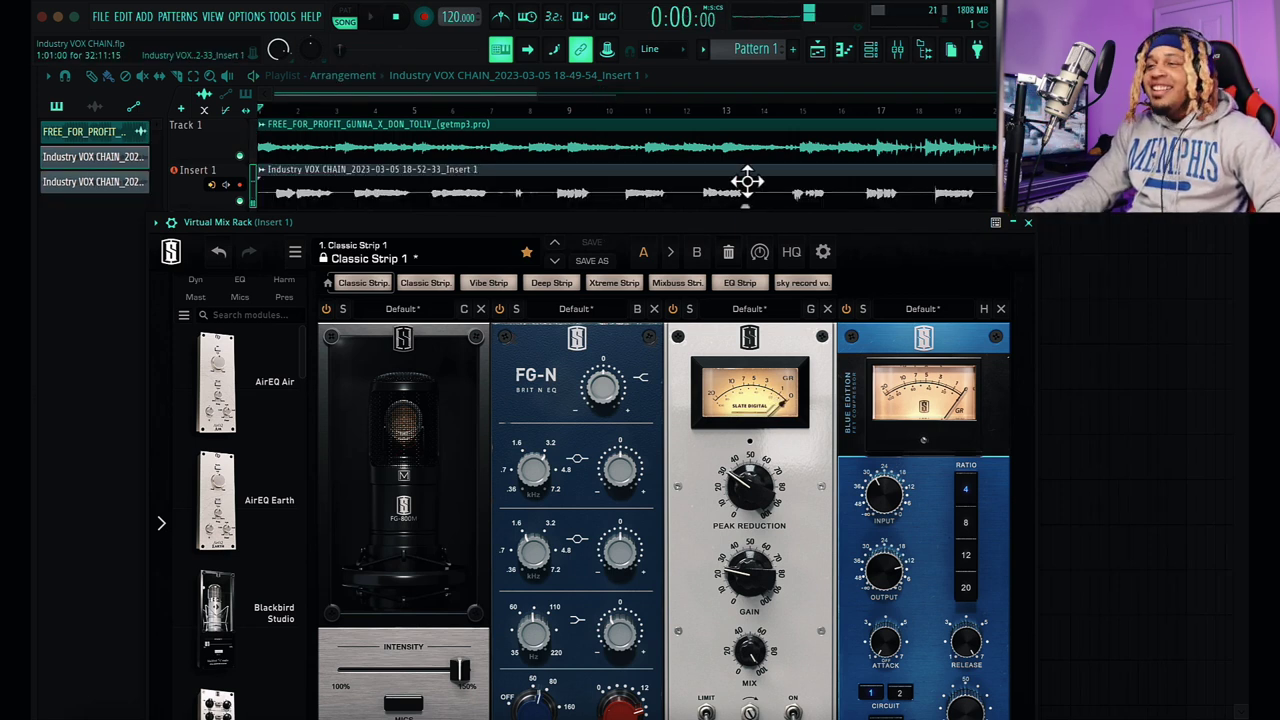
{"action": "left_click_drag", "start_coordinate": [727, 231], "coordinate": [723, 320]}
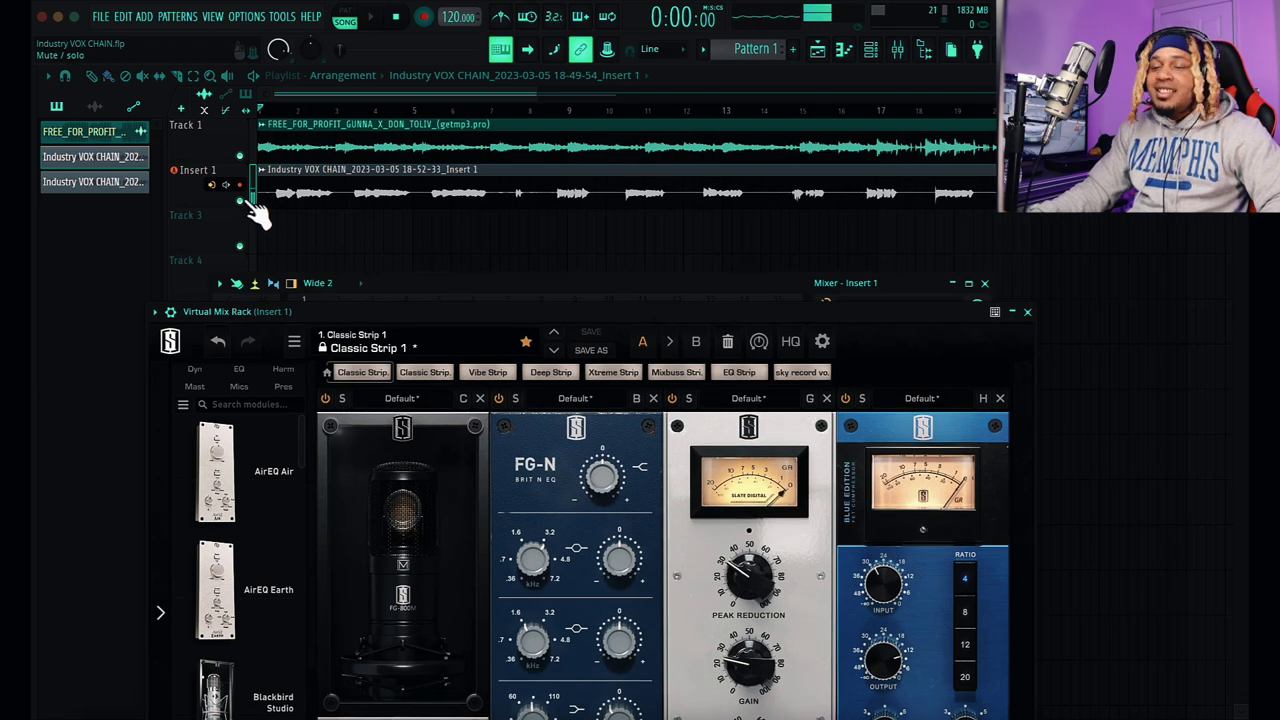
{"action": "left_click_drag", "start_coordinate": [400, 200], "coordinate": [386, 243]}
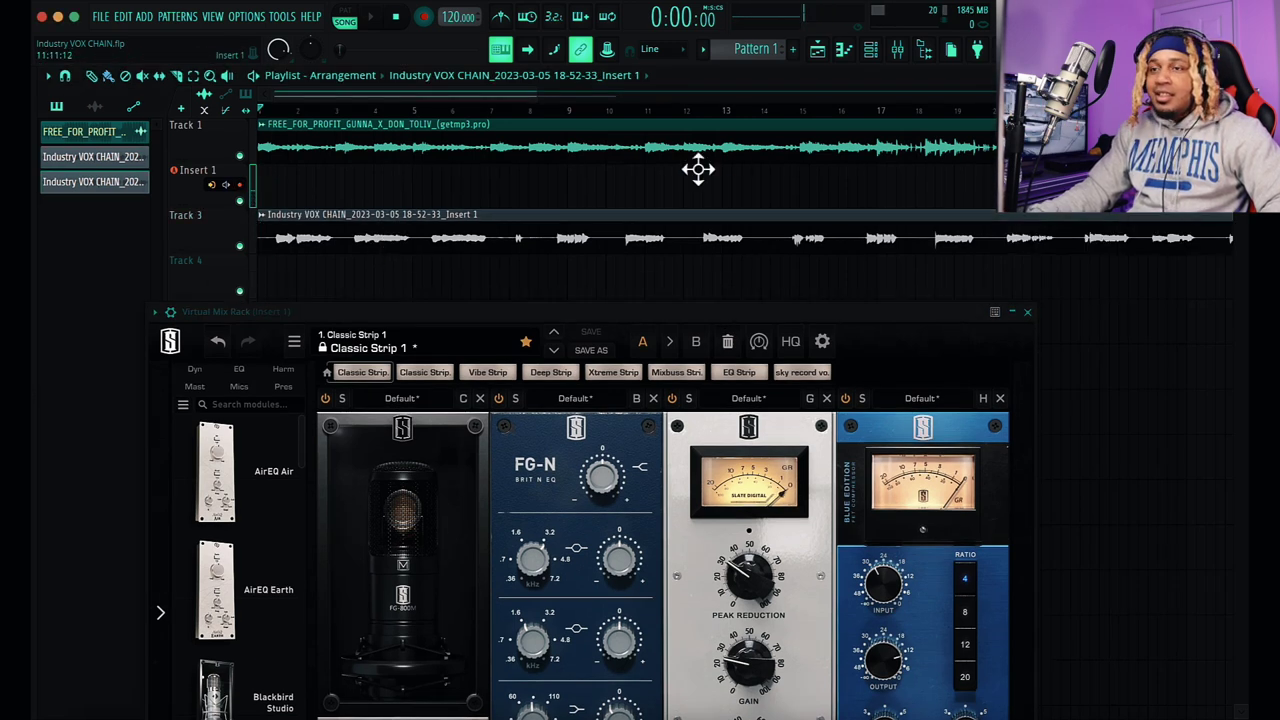
Place the playhead midway through bar 12 and try a short vocal recording on the Insert 1 track
{"action": "left_click", "coordinate": [701, 108]}
{"action": "key", "text": "space"}
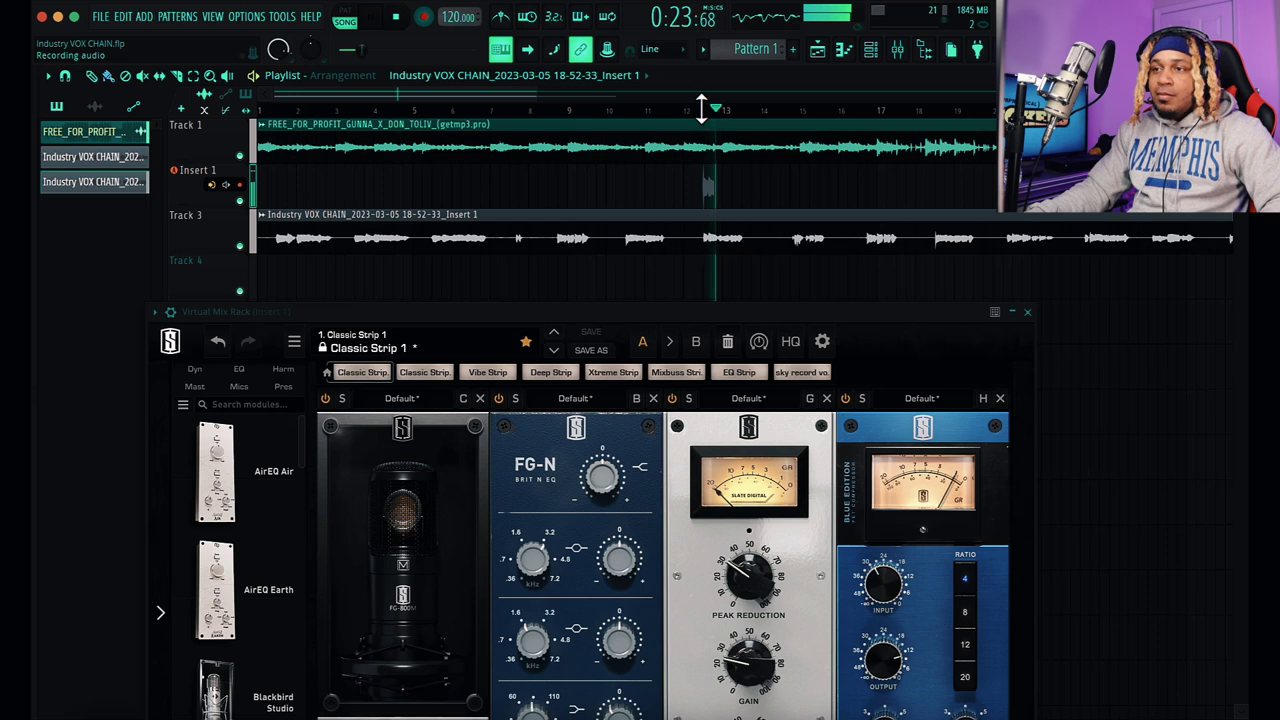
{"action": "key", "text": "space"}
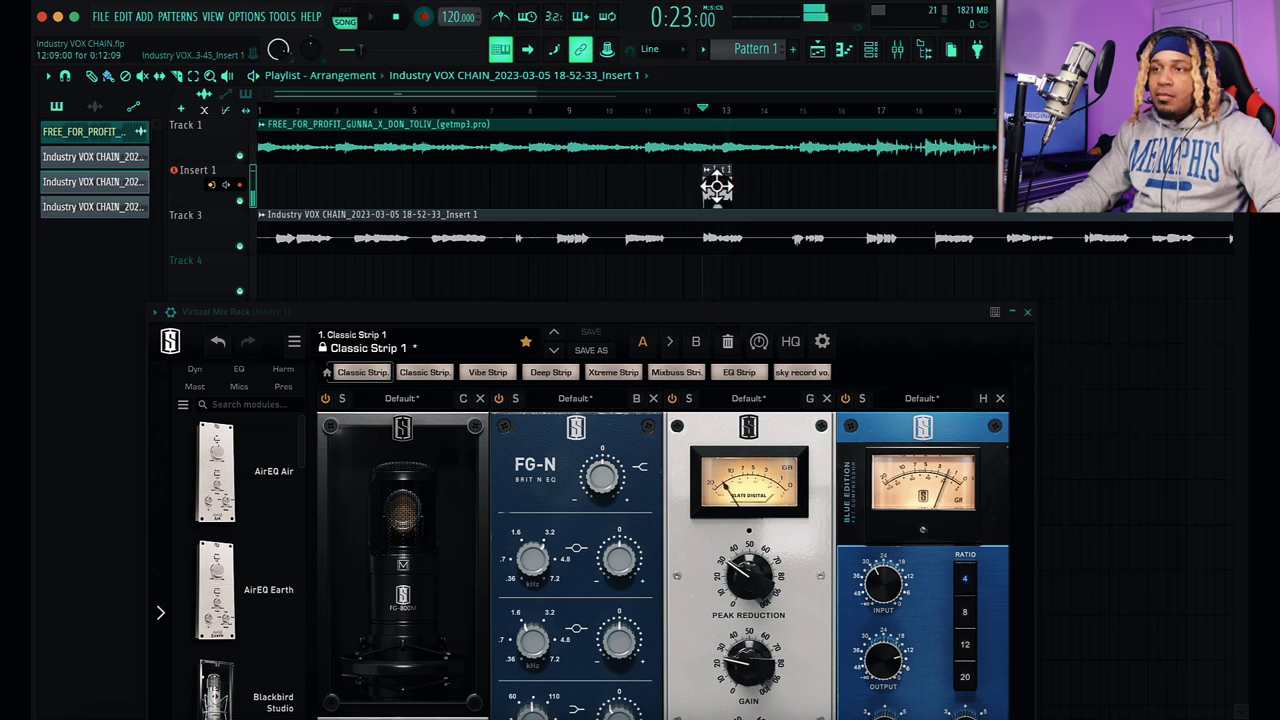
Route the vocal clip on Track 3 to mixer Insert 3 and start recording a new take from bar 12
{"action": "double_click", "coordinate": [325, 240]}
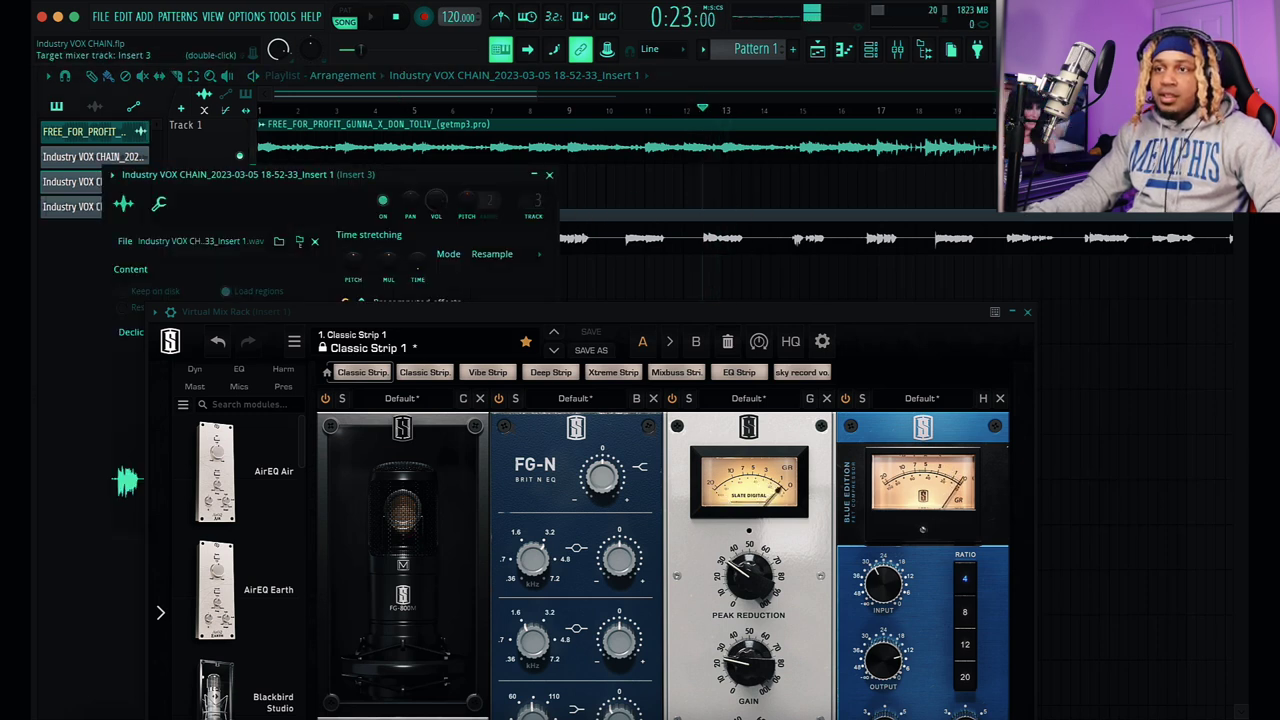
{"action": "left_click", "coordinate": [562, 188]}
{"action": "key", "text": "space"}
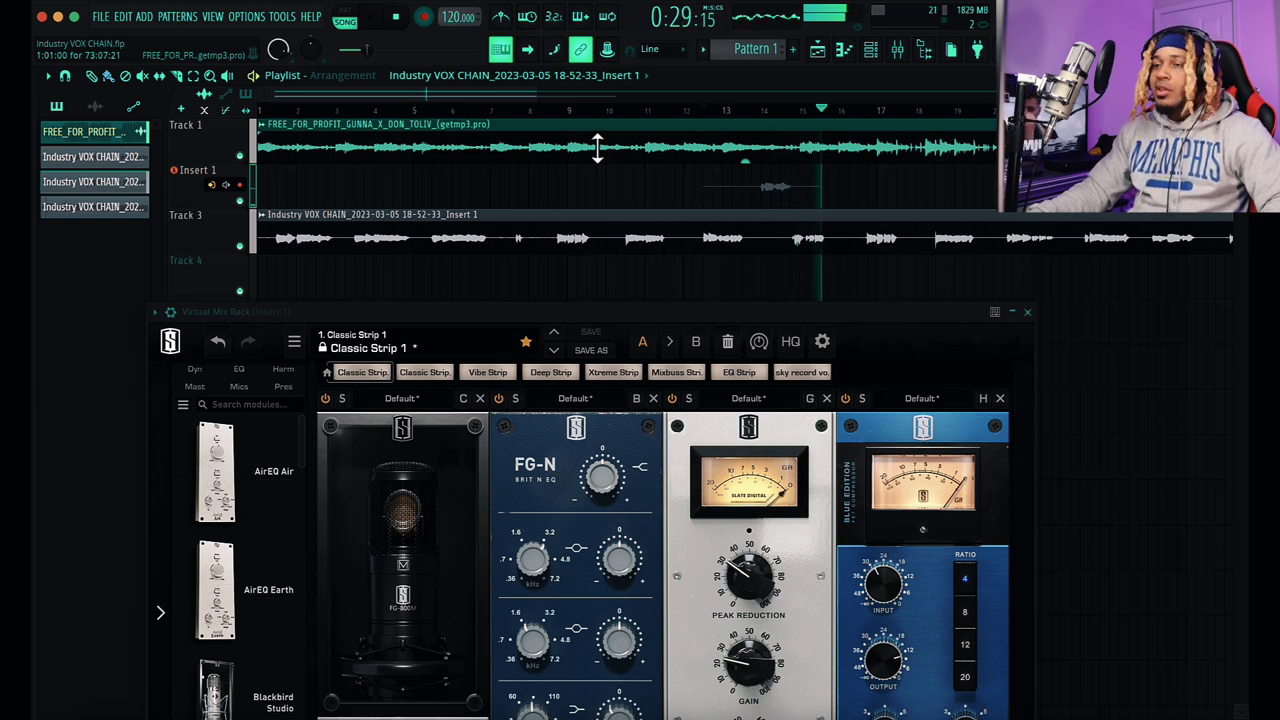
Set the FG-N high-pass to 300 Hz and Bell 2 gain to +6.33 dB while recording, and close the rack
{"action": "left_click_drag", "start_coordinate": [651, 311], "coordinate": [646, 156]}
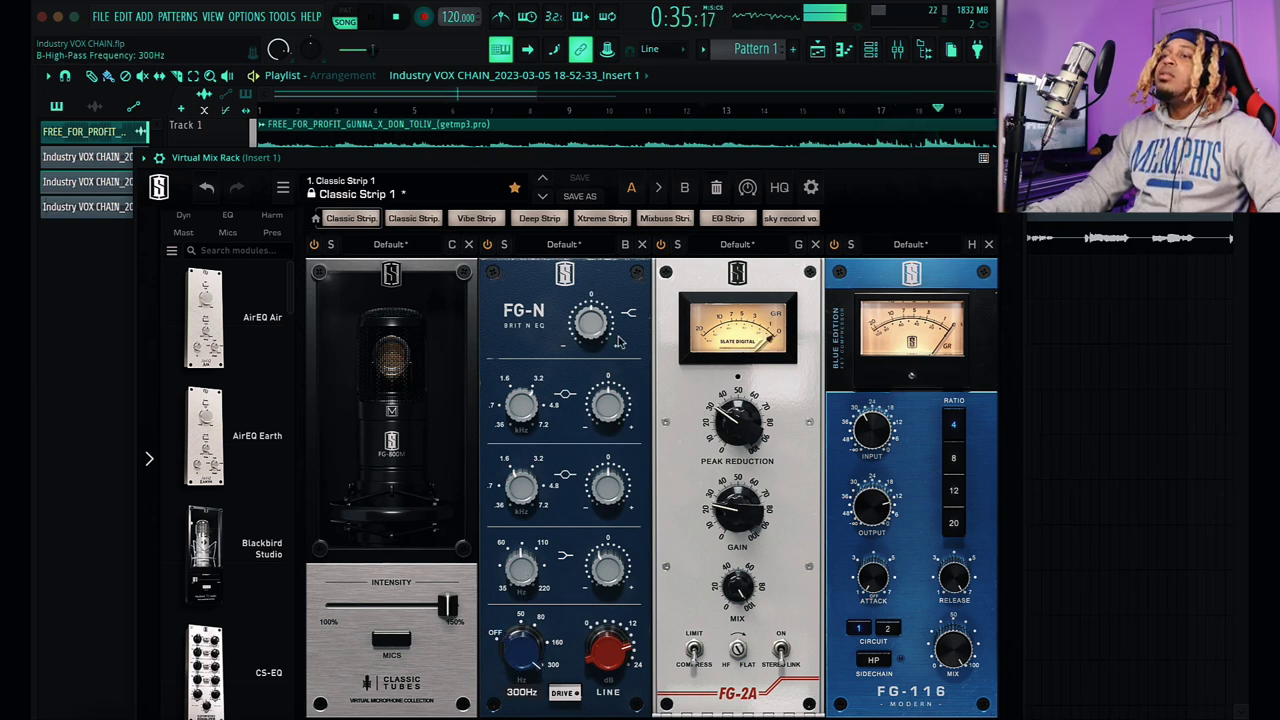
{"action": "left_click_drag", "start_coordinate": [604, 403], "coordinate": [598, 424]}
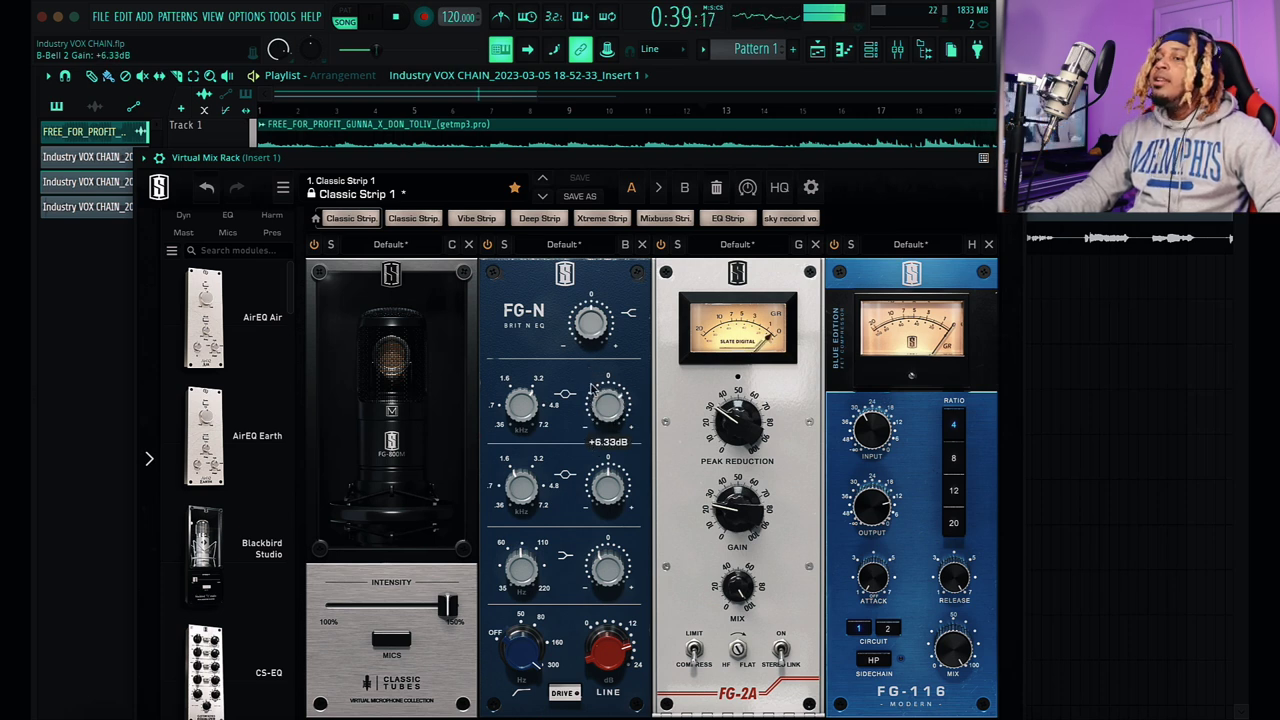
{"action": "double_click", "coordinate": [601, 484]}
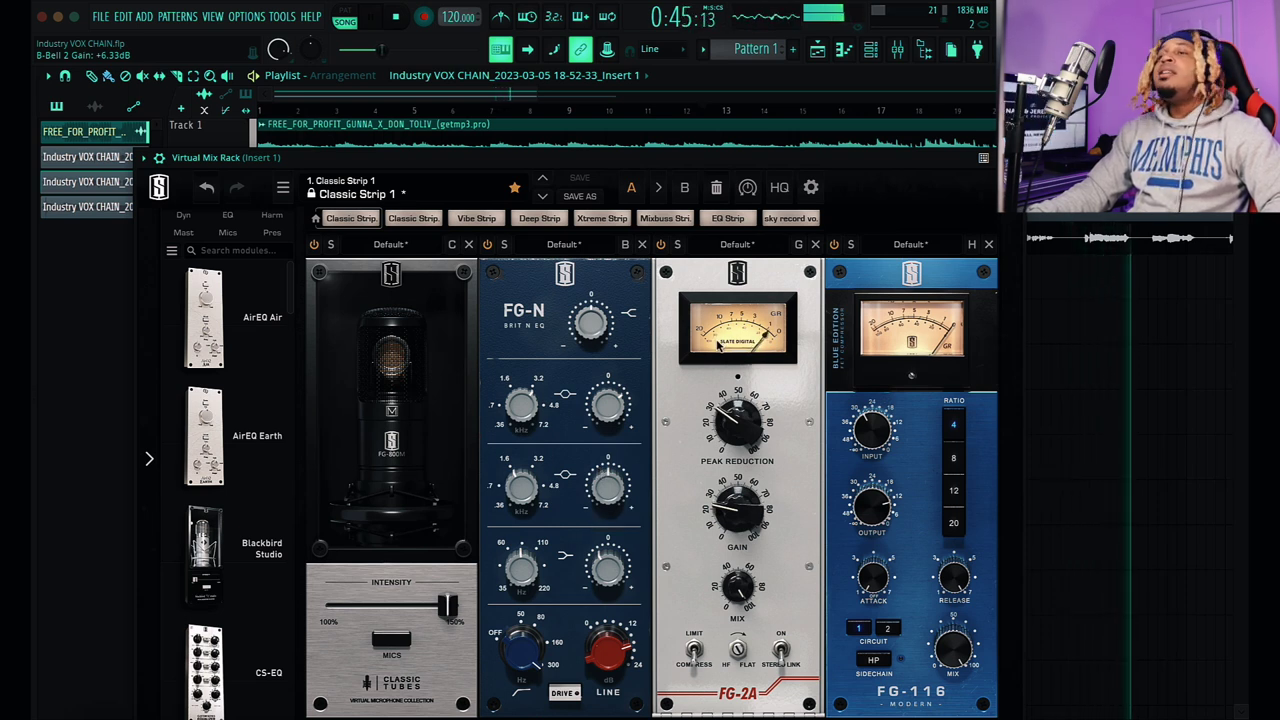
{"action": "left_click_drag", "start_coordinate": [706, 166], "coordinate": [638, 264]}
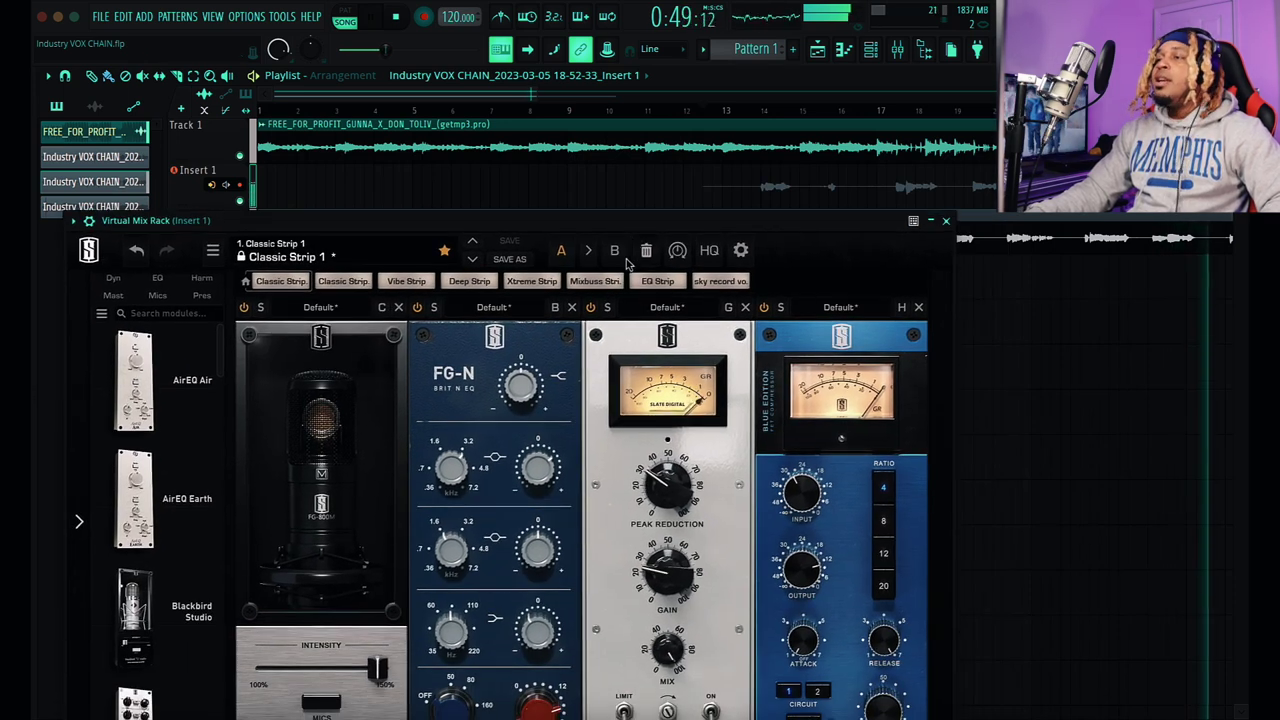
{"action": "left_click", "coordinate": [945, 221]}
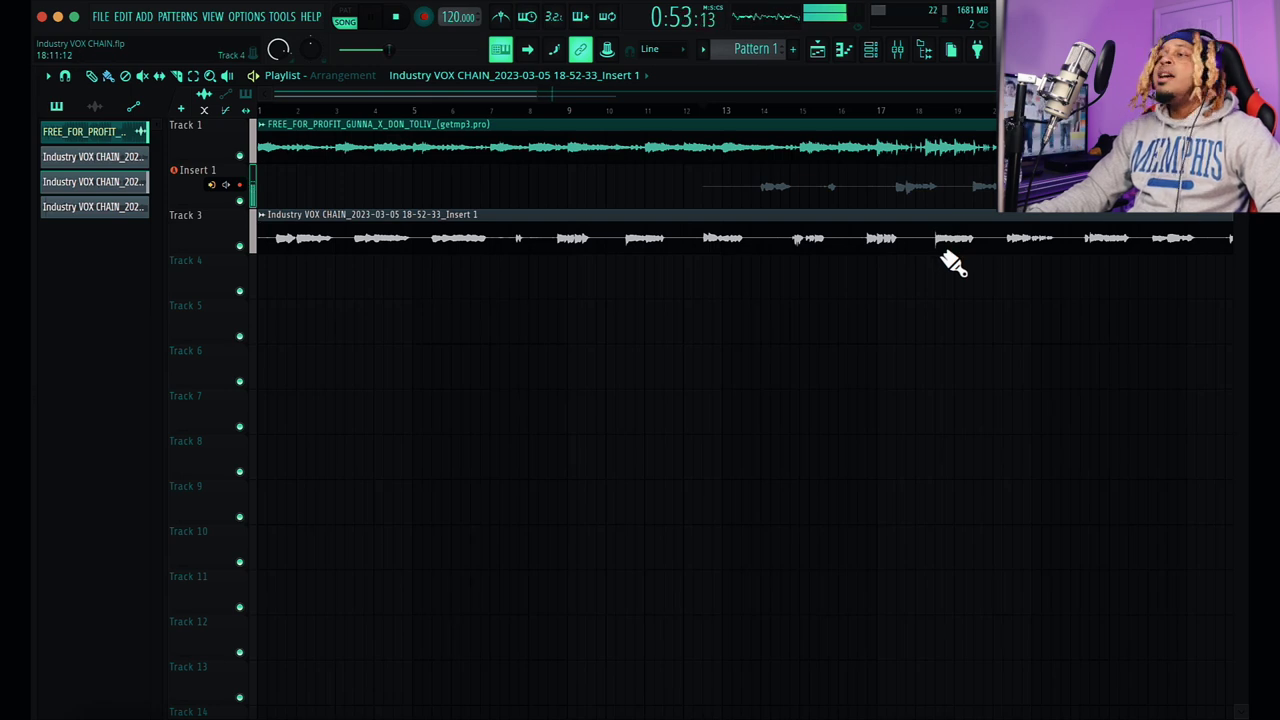
Move the newly recorded vocal clip from the Insert 1 track to Track 4 and route it to mixer Insert 4
{"action": "scroll", "coordinate": [953, 262], "scroll_direction": "down", "scroll_amount": 1}
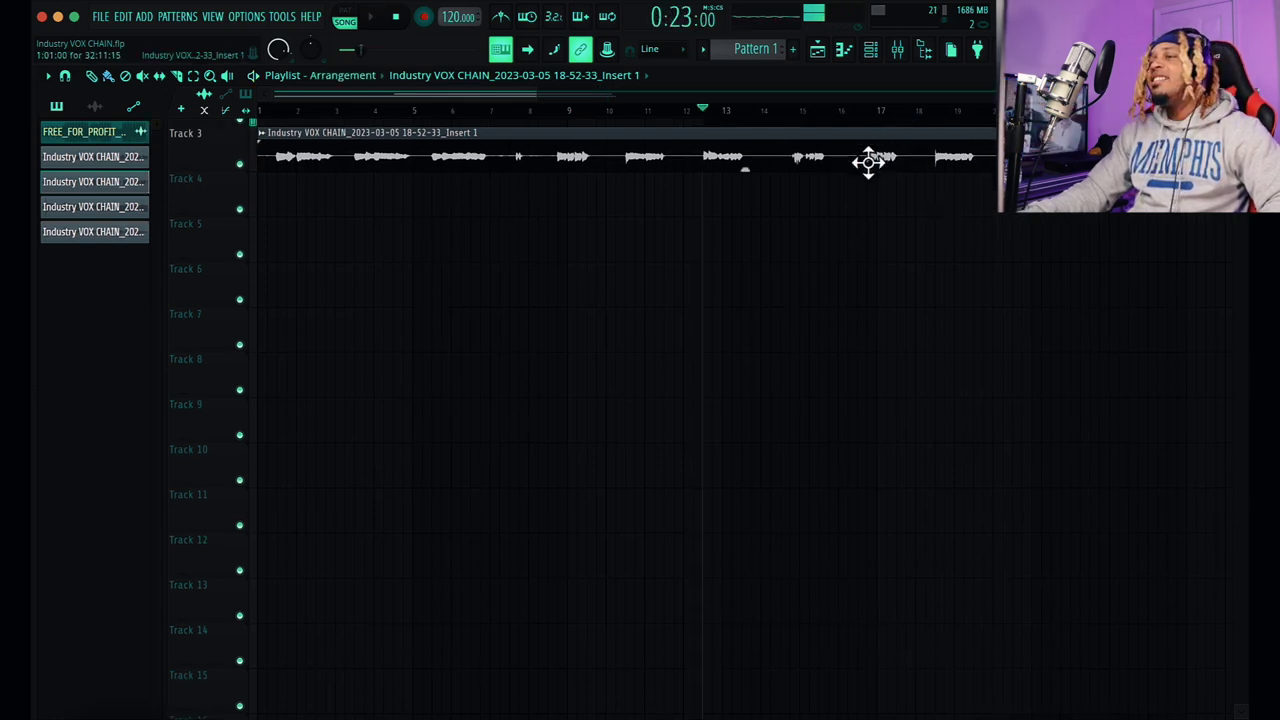
{"action": "scroll", "coordinate": [870, 250], "scroll_direction": "up", "scroll_amount": 2}
{"action": "left_click_drag", "start_coordinate": [877, 194], "coordinate": [876, 292]}
{"action": "double_click", "coordinate": [875, 282]}
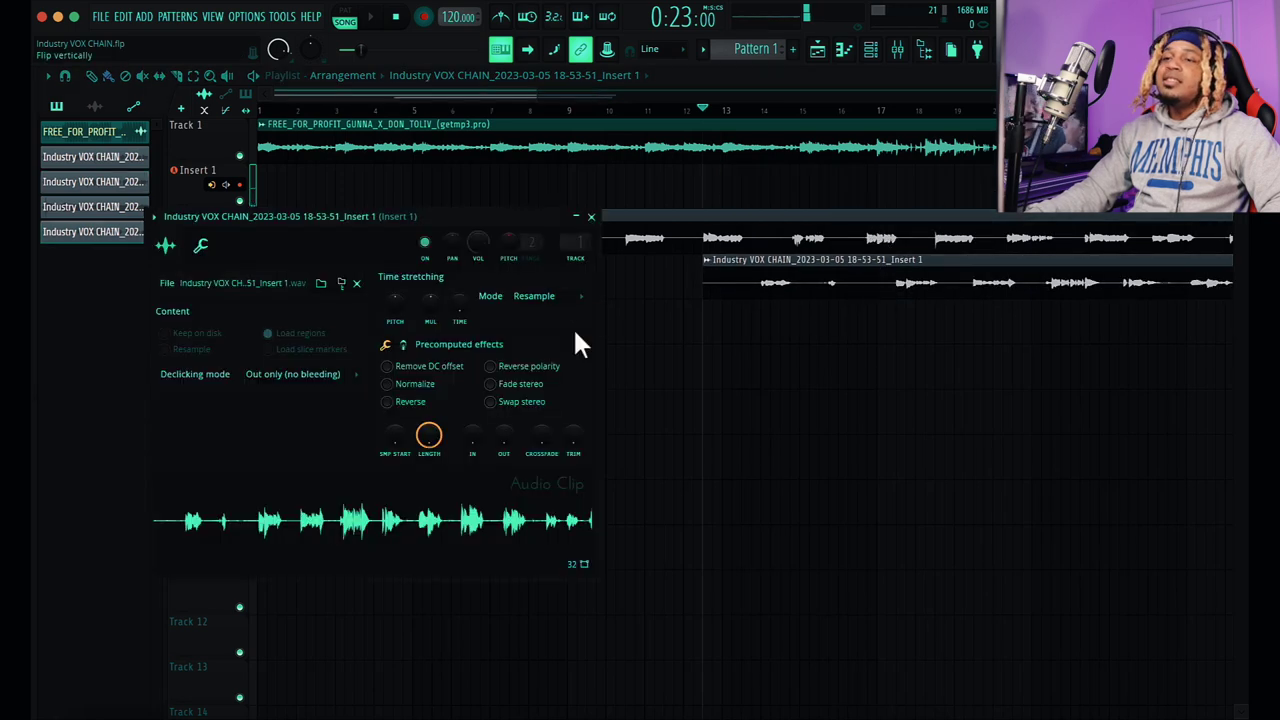
{"action": "left_click", "coordinate": [591, 216]}
Set the FG-N high-pass to 52.2 Hz in Insert 1's Virtual Mix Rack, and close the rack
{"action": "left_click", "coordinate": [900, 50]}
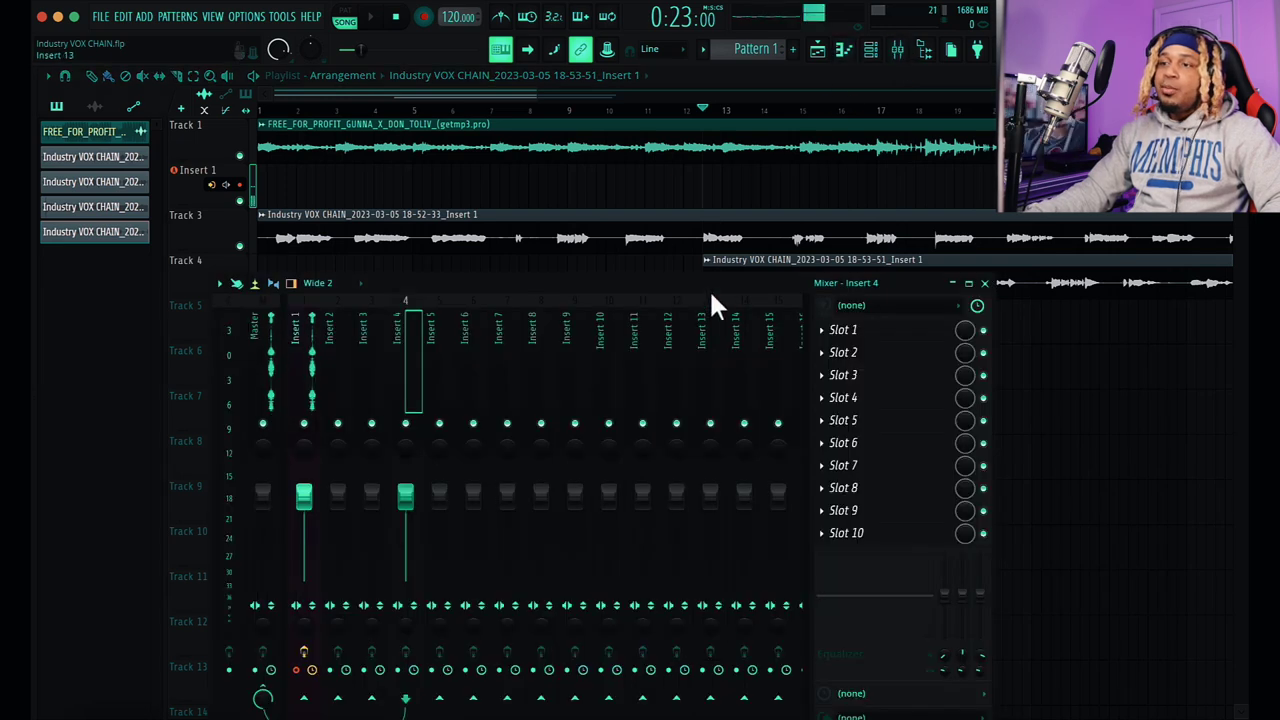
{"action": "left_click", "coordinate": [296, 310]}
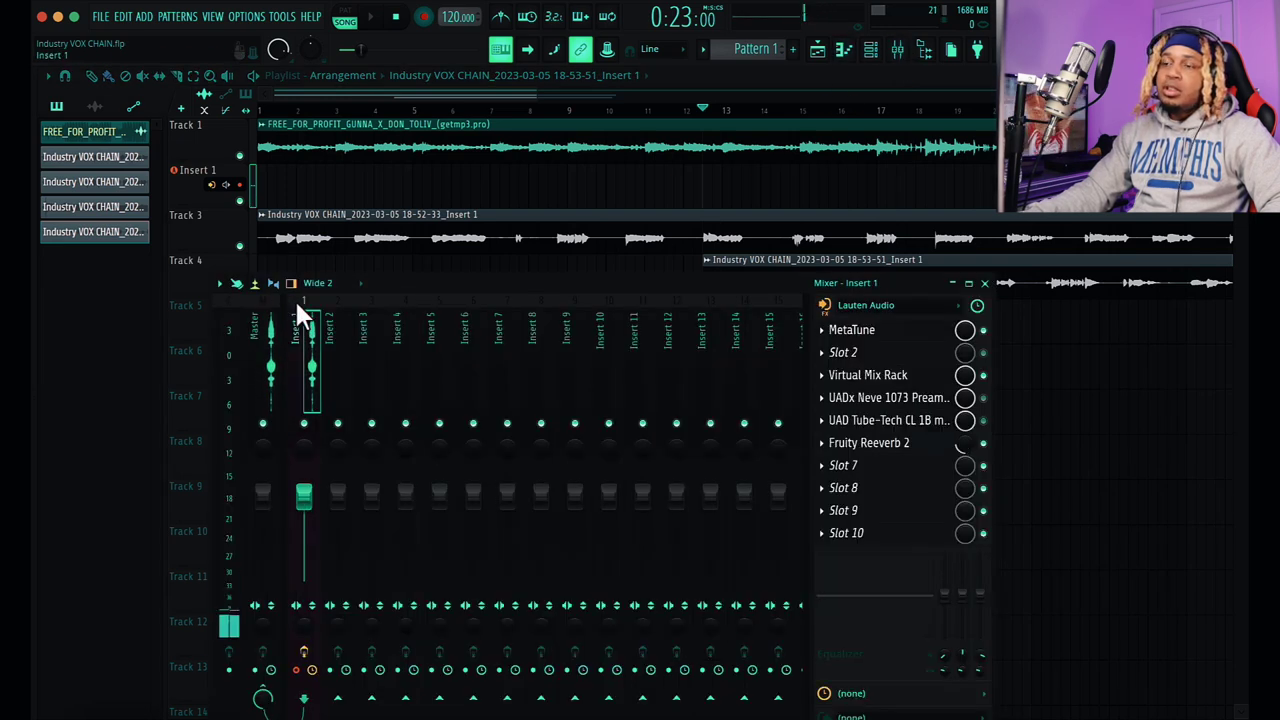
{"action": "left_click", "coordinate": [867, 375]}
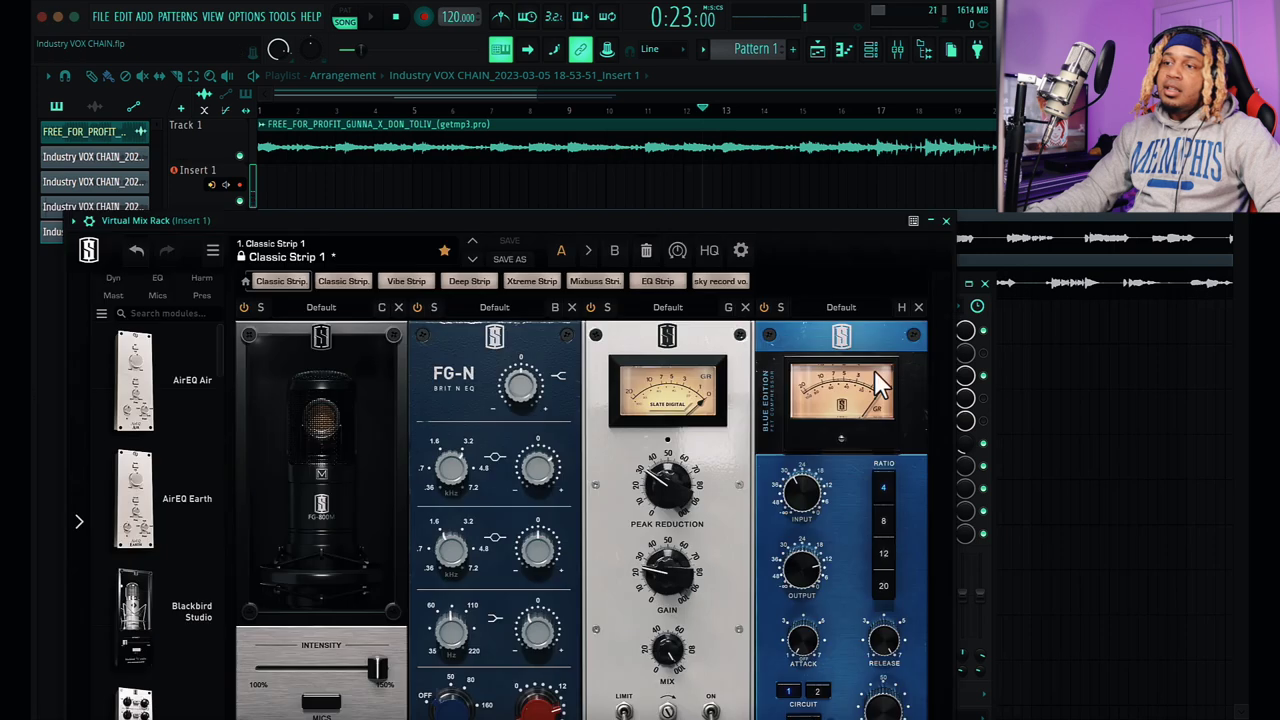
{"action": "left_click_drag", "start_coordinate": [627, 225], "coordinate": [630, 78]}
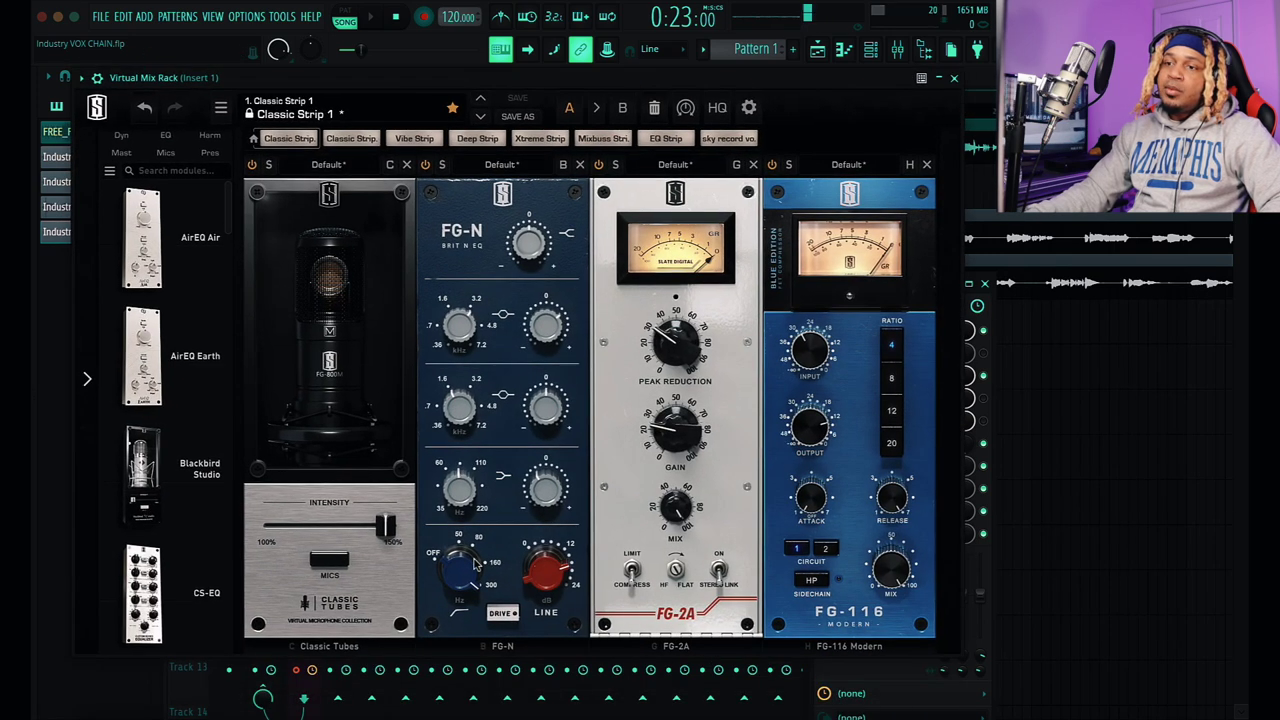
{"action": "left_click_drag", "start_coordinate": [468, 572], "coordinate": [463, 641]}
{"action": "left_click_drag", "start_coordinate": [468, 690], "coordinate": [468, 695]}
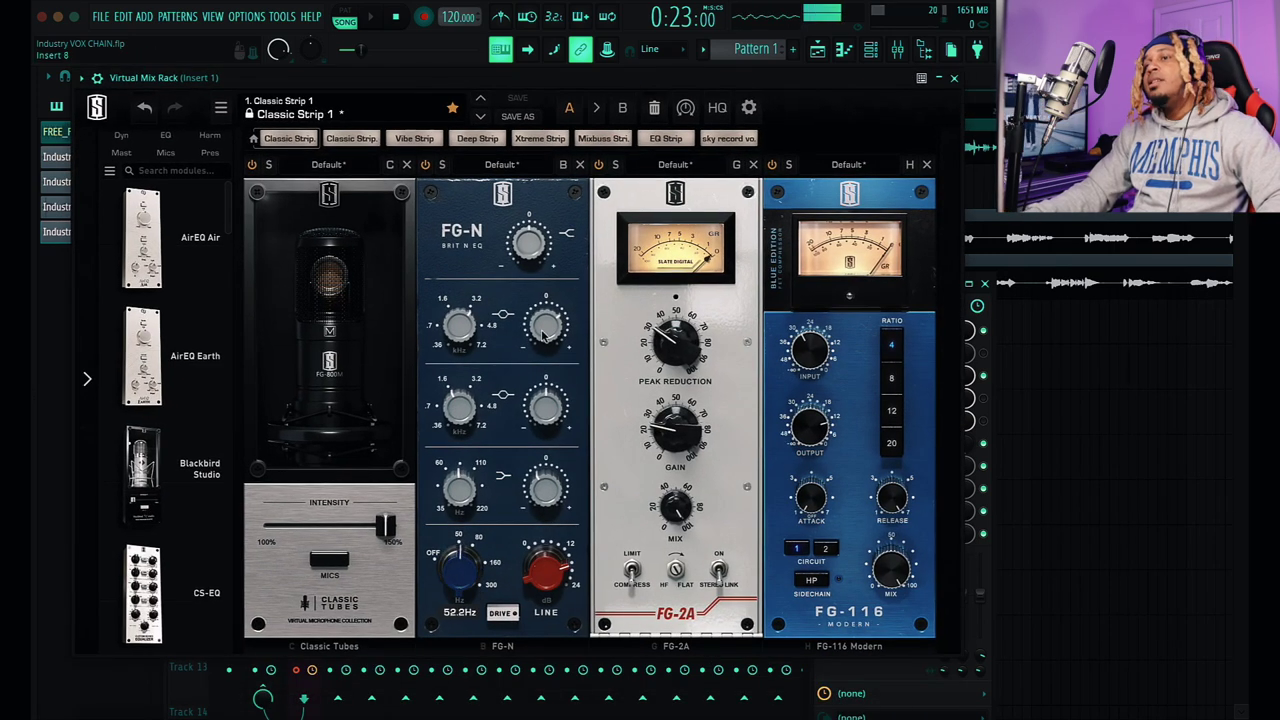
{"action": "left_click", "coordinate": [954, 78]}
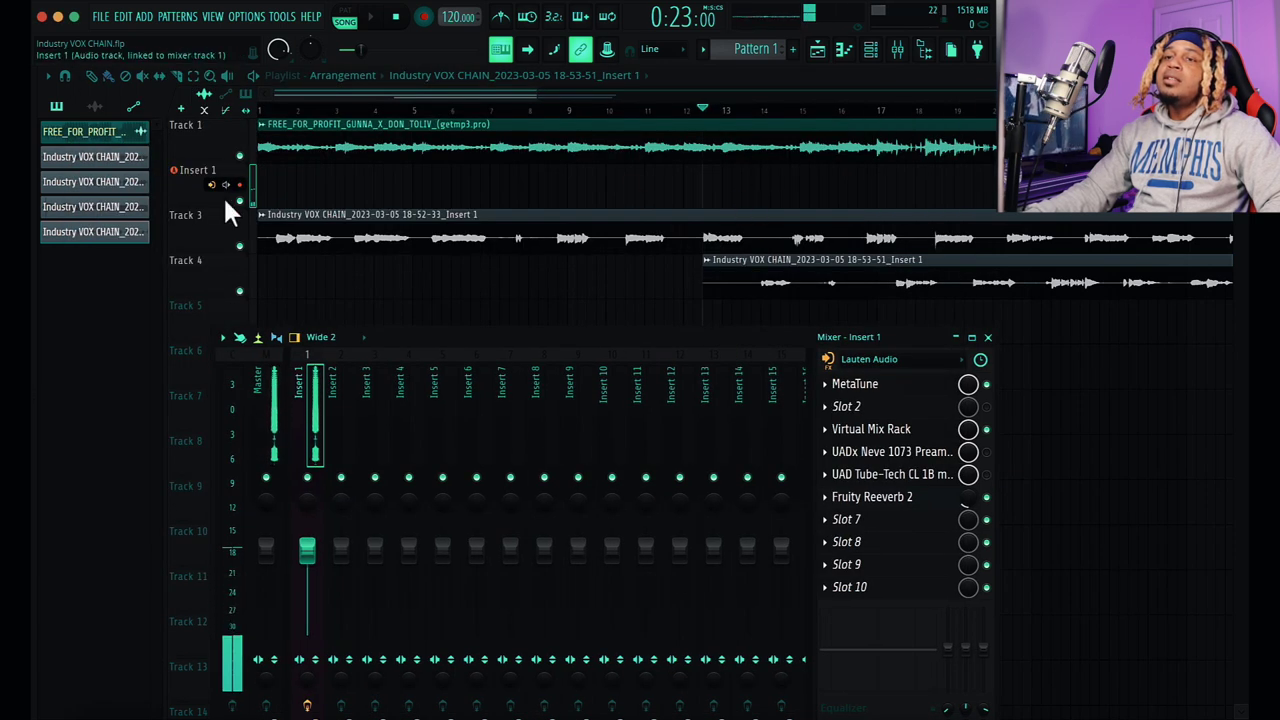
Close the mixer, disarm recording on the Insert 1 track and play the vocal takes from midway through bar 12
{"action": "key", "text": "F9"}
{"action": "key", "text": "space"}
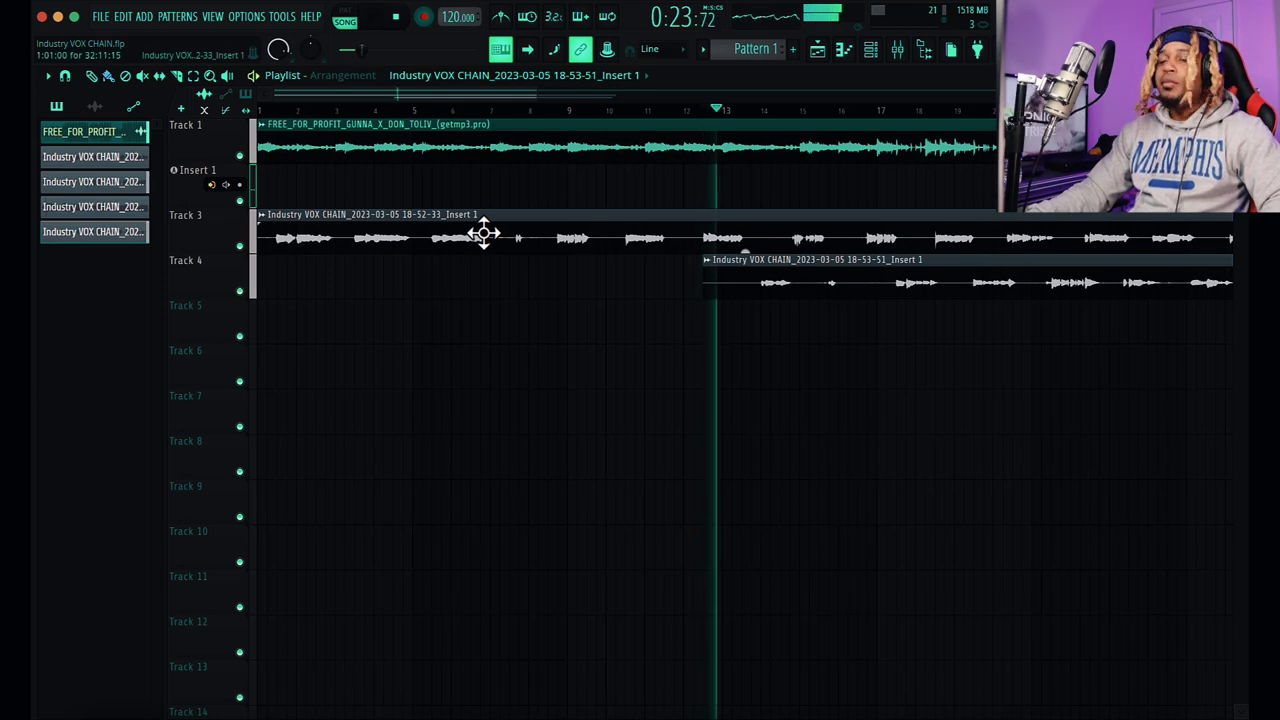
{"action": "scroll", "coordinate": [484, 233], "scroll_direction": "down", "scroll_amount": 2}
{"action": "scroll", "coordinate": [500, 266], "scroll_direction": "up", "scroll_amount": 2}
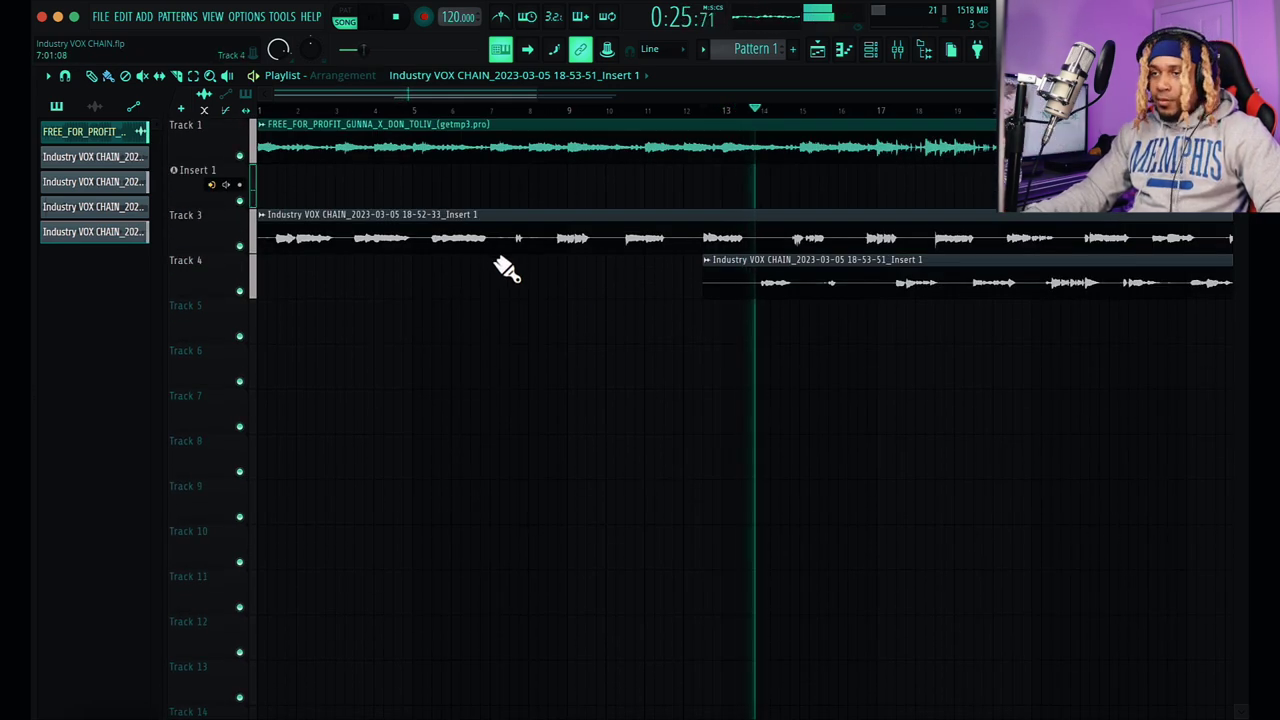
{"action": "scroll", "coordinate": [779, 284], "scroll_direction": "down", "scroll_amount": 1}
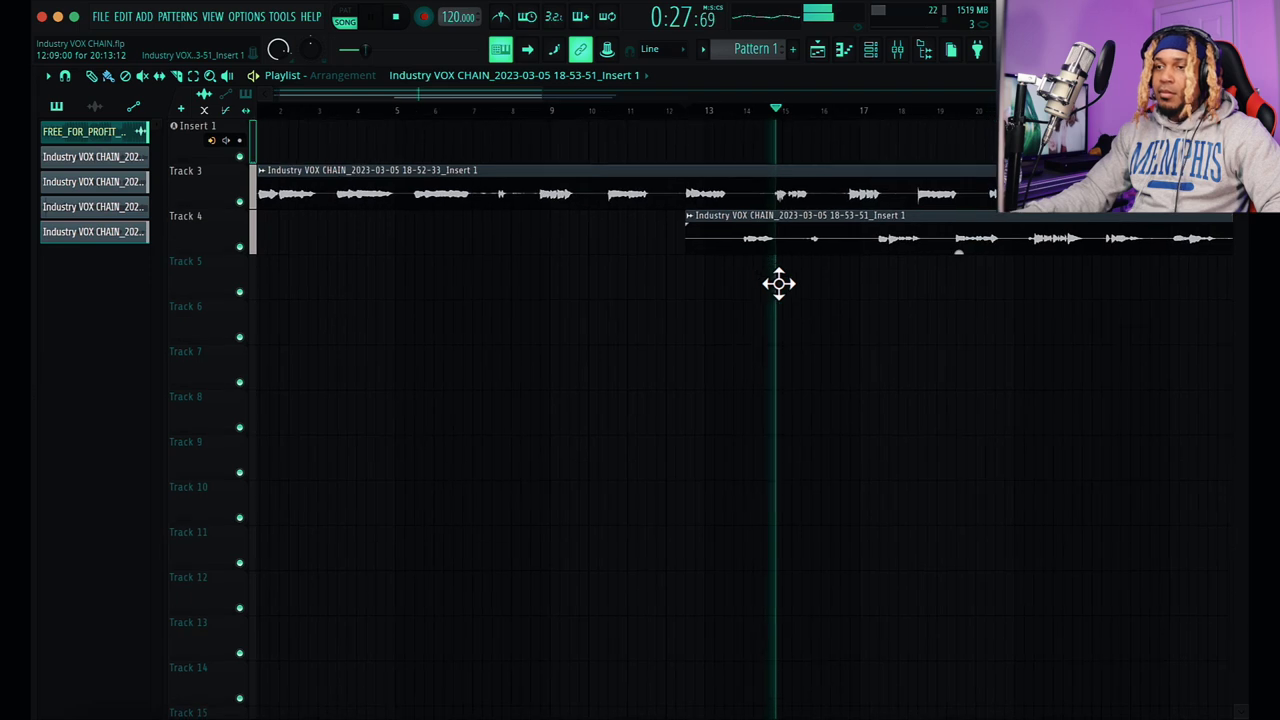
{"action": "scroll", "coordinate": [790, 290], "scroll_direction": "up", "scroll_amount": 1}
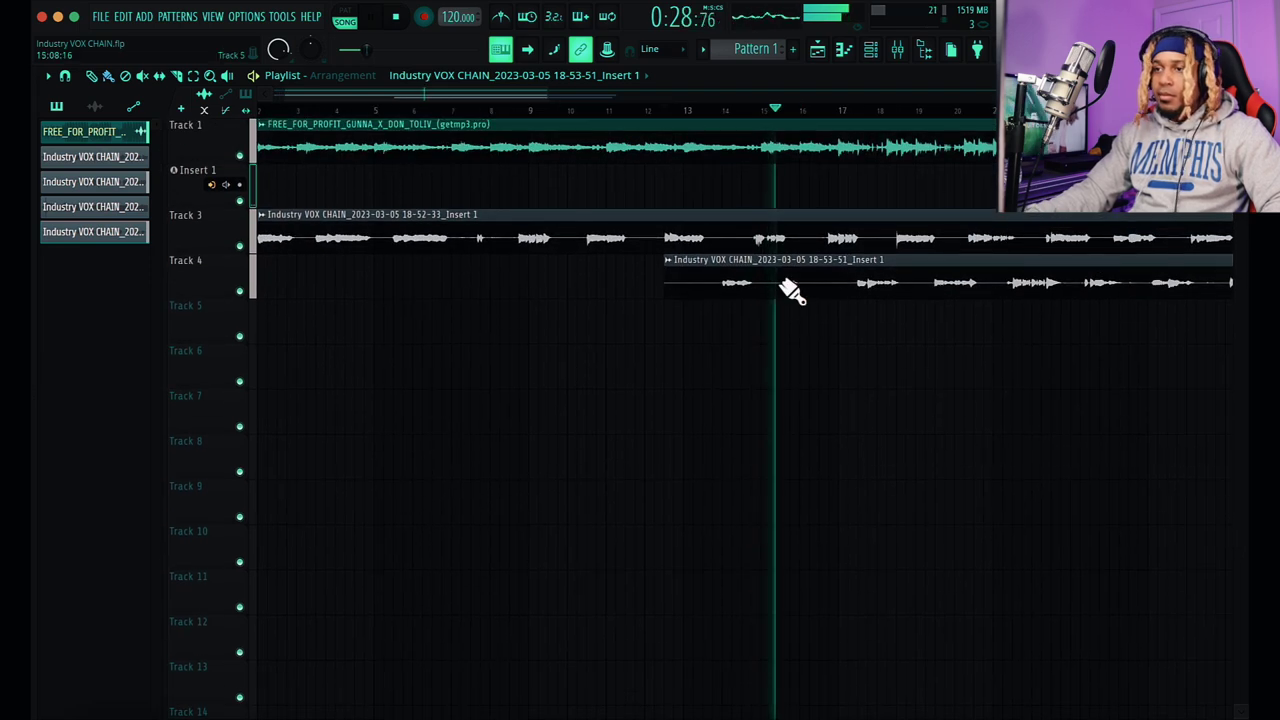
Reroute the vocal clip on Track 4 to mixer Insert 3 and close its clip settings
{"action": "double_click", "coordinate": [864, 283]}
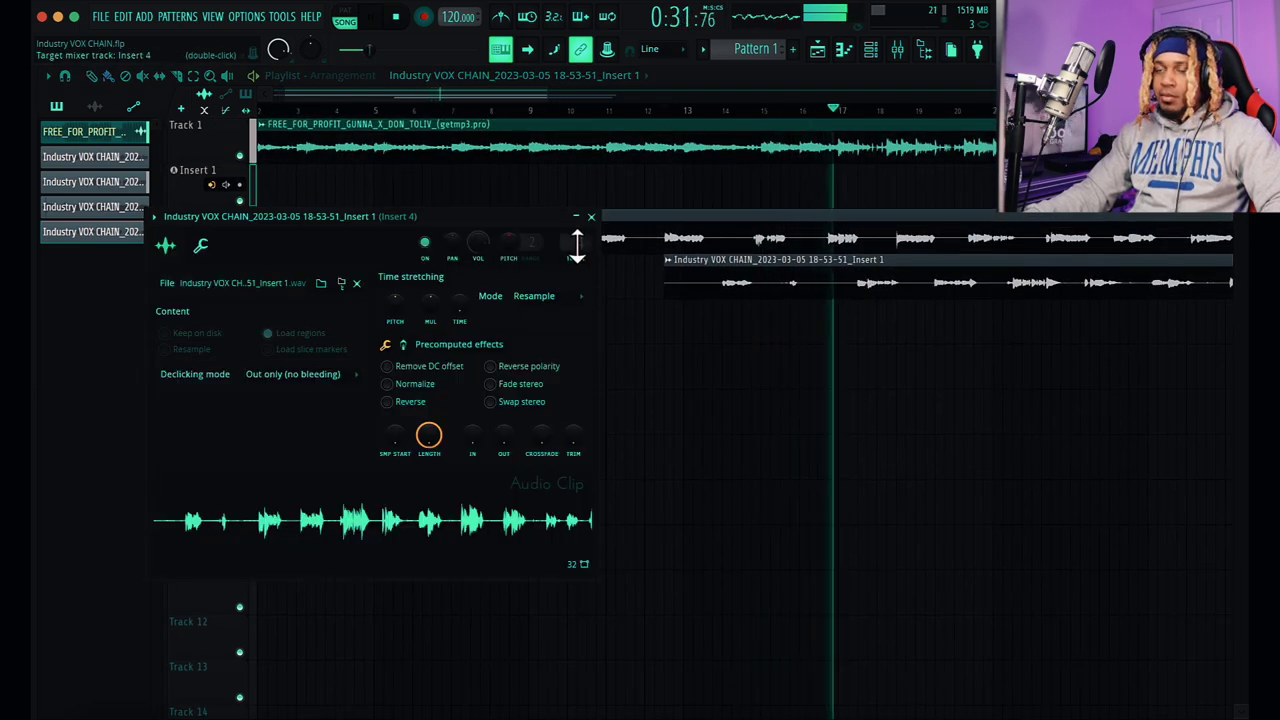
{"action": "scroll", "coordinate": [577, 245], "scroll_direction": "down", "scroll_amount": 1}
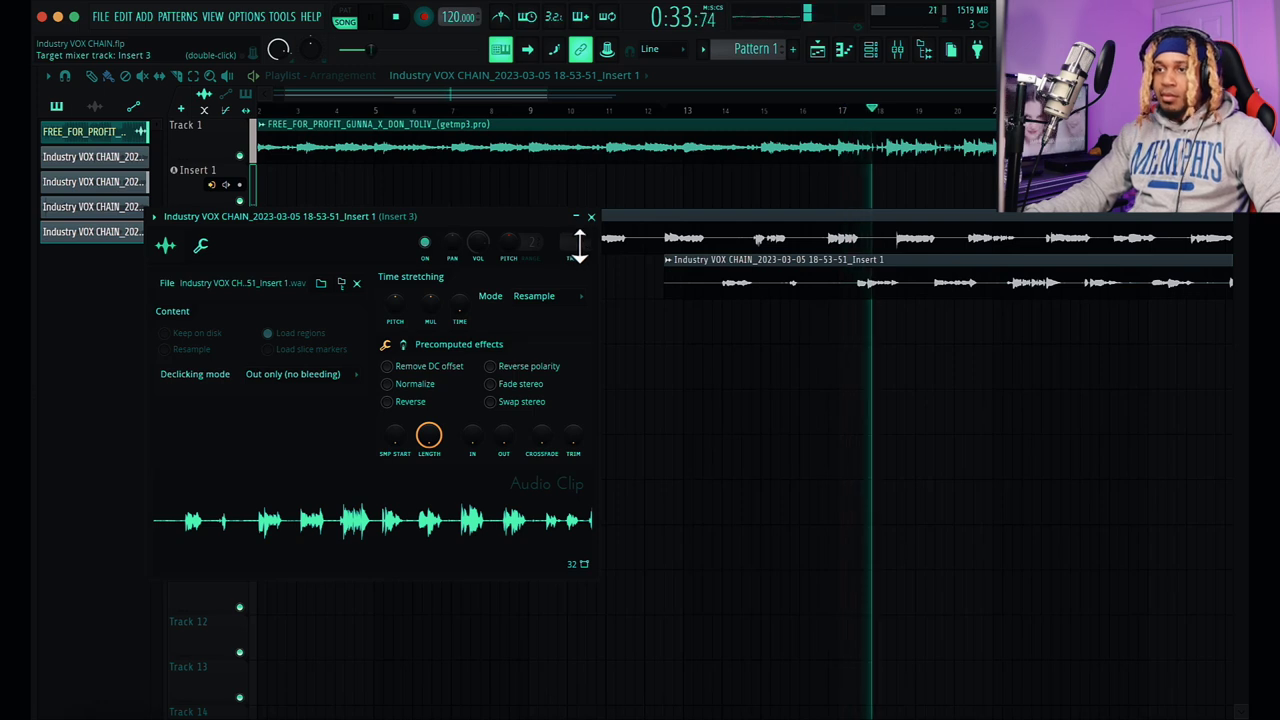
{"action": "left_click", "coordinate": [591, 216]}
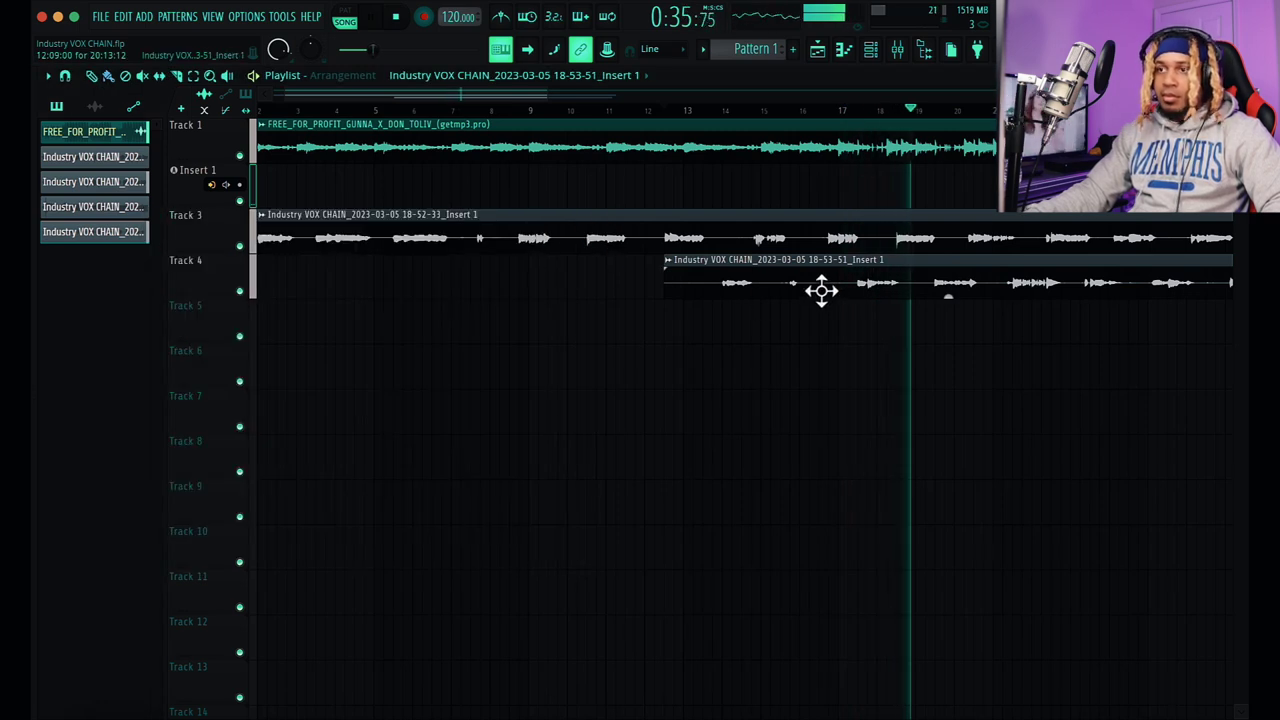
{"action": "double_click", "coordinate": [866, 283]}
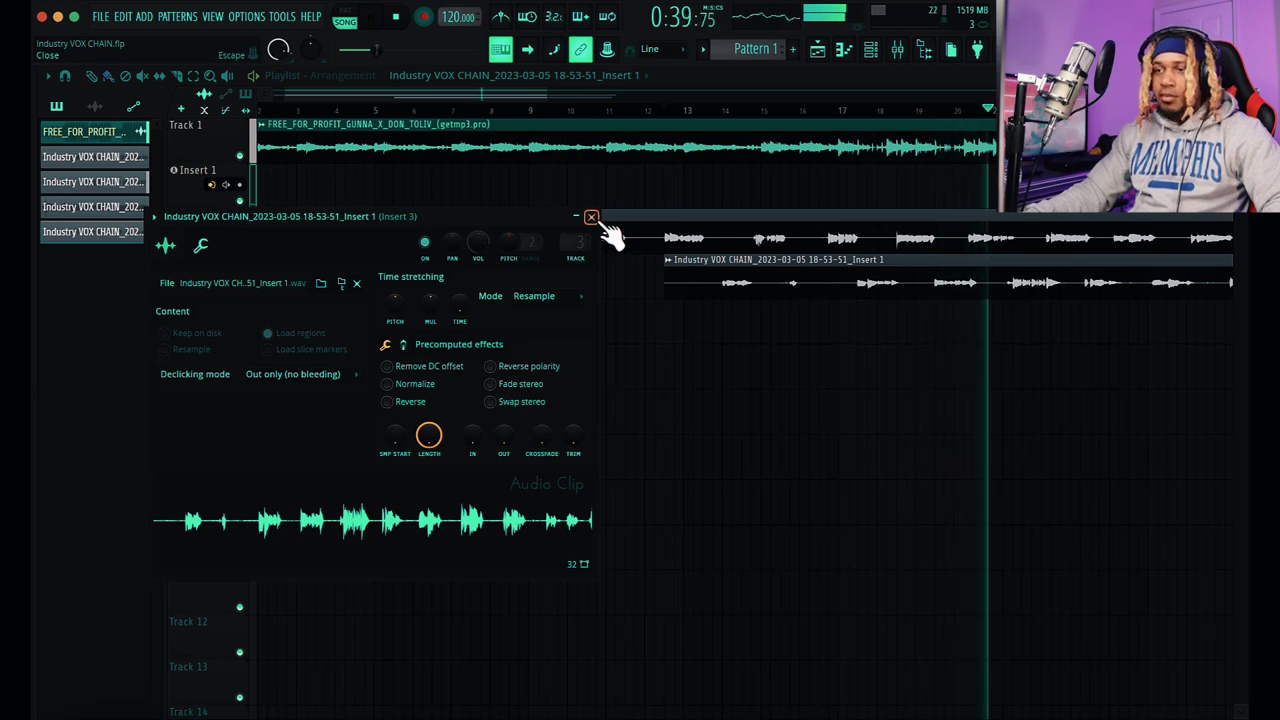
{"action": "key", "text": "Escape"}
Trim the start of the vocal clip on Track 4 to bar 17 and replay the song from there
{"action": "left_click_drag", "start_coordinate": [666, 283], "coordinate": [845, 288]}
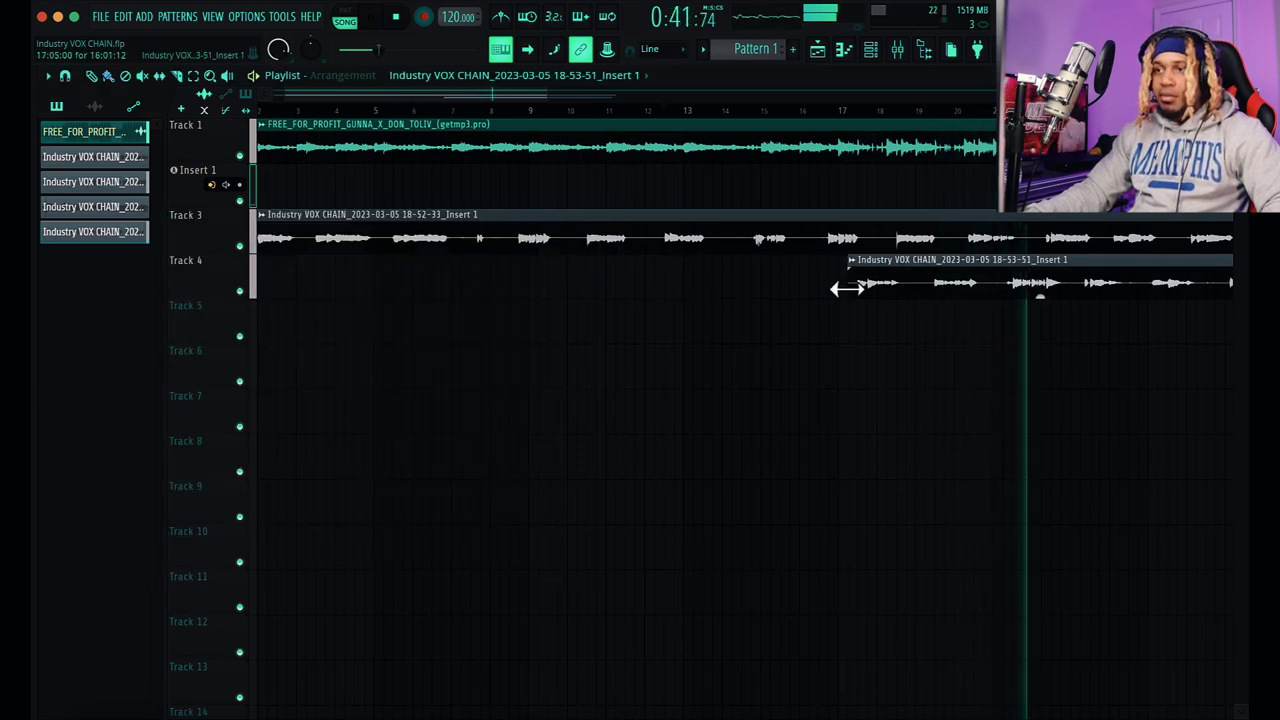
{"action": "left_click", "coordinate": [842, 110]}
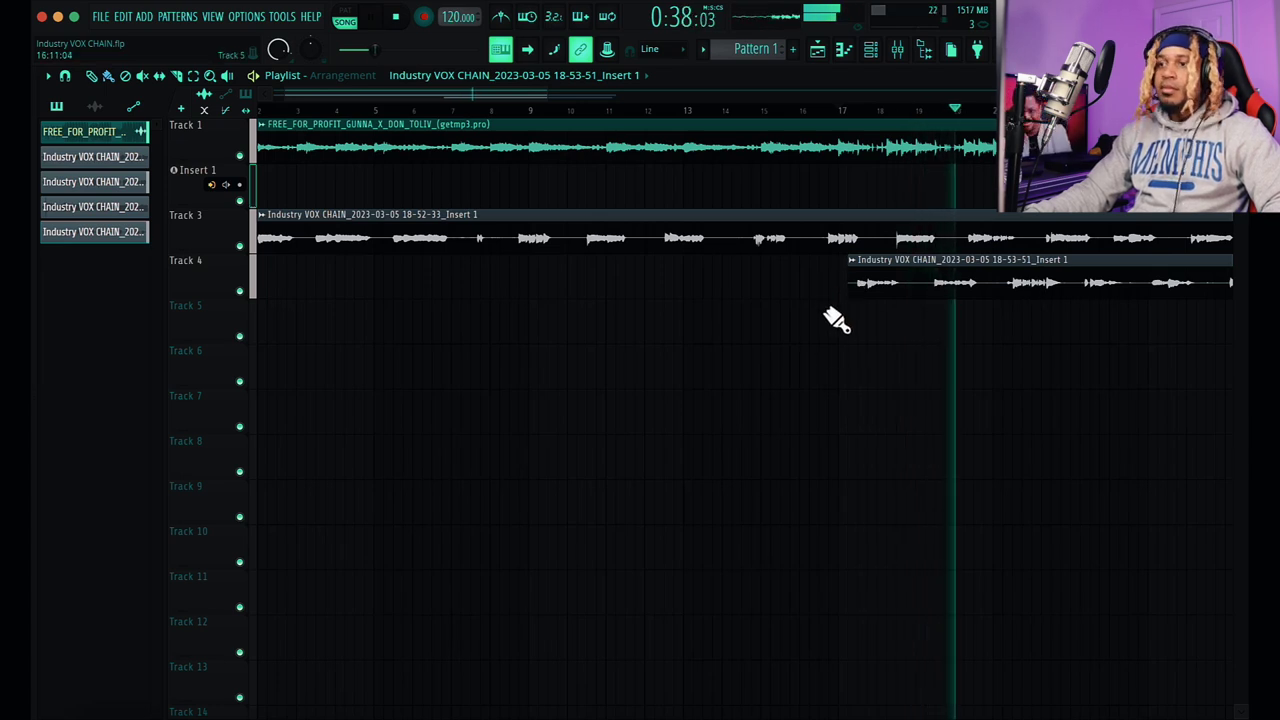
Open the Virtual Mix Rack on mixer Insert 1 and lower its window below the transport controls
{"action": "left_click", "coordinate": [898, 52]}
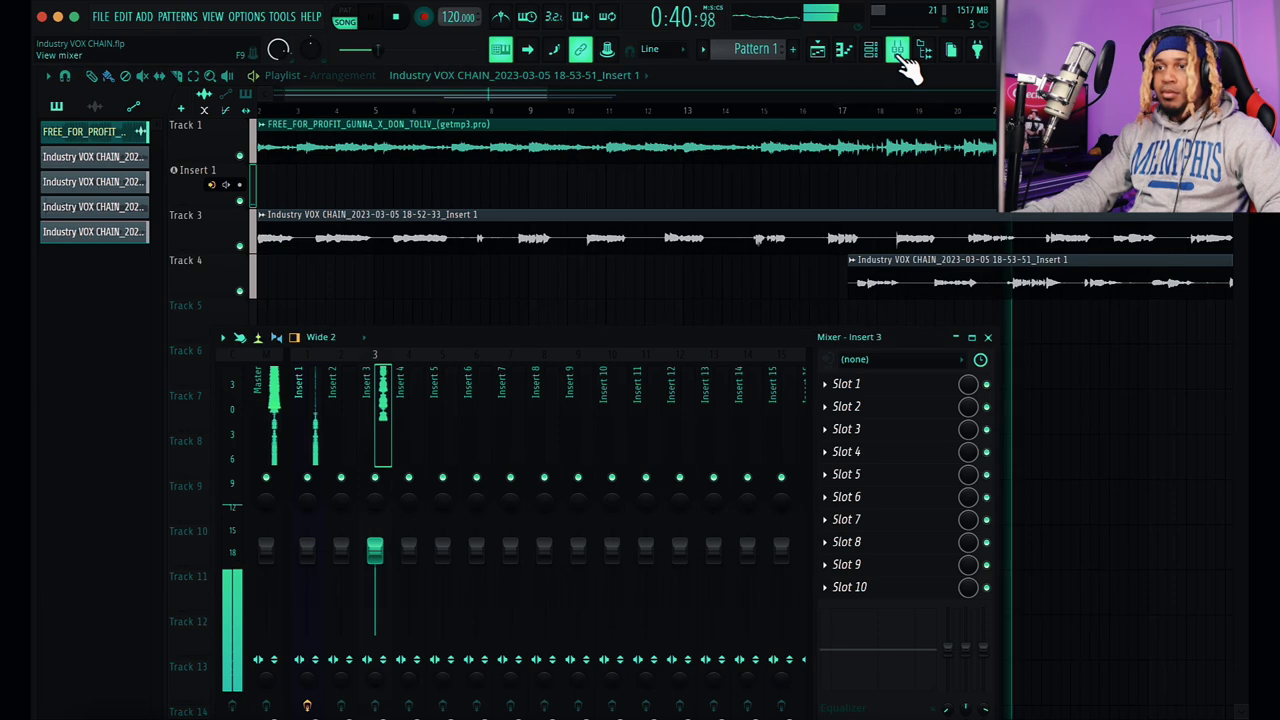
{"action": "left_click", "coordinate": [309, 357]}
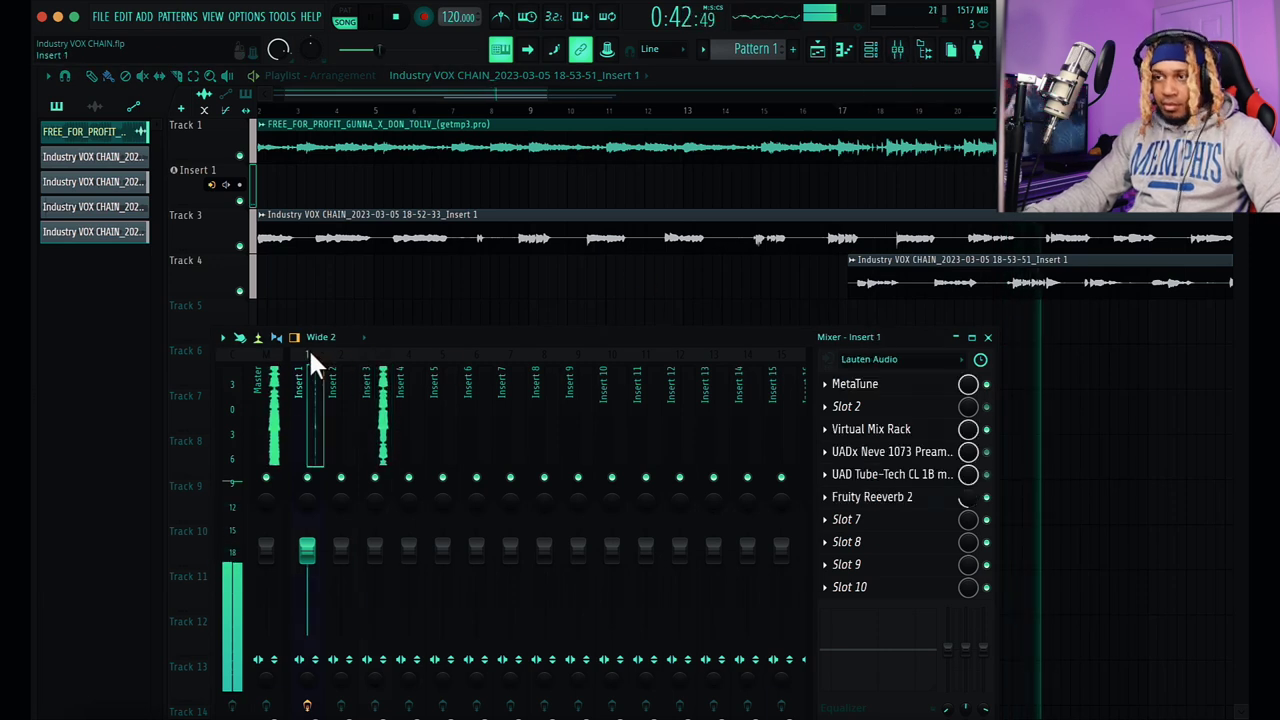
{"action": "left_click", "coordinate": [899, 432]}
{"action": "left_click_drag", "start_coordinate": [754, 72], "coordinate": [754, 118]}
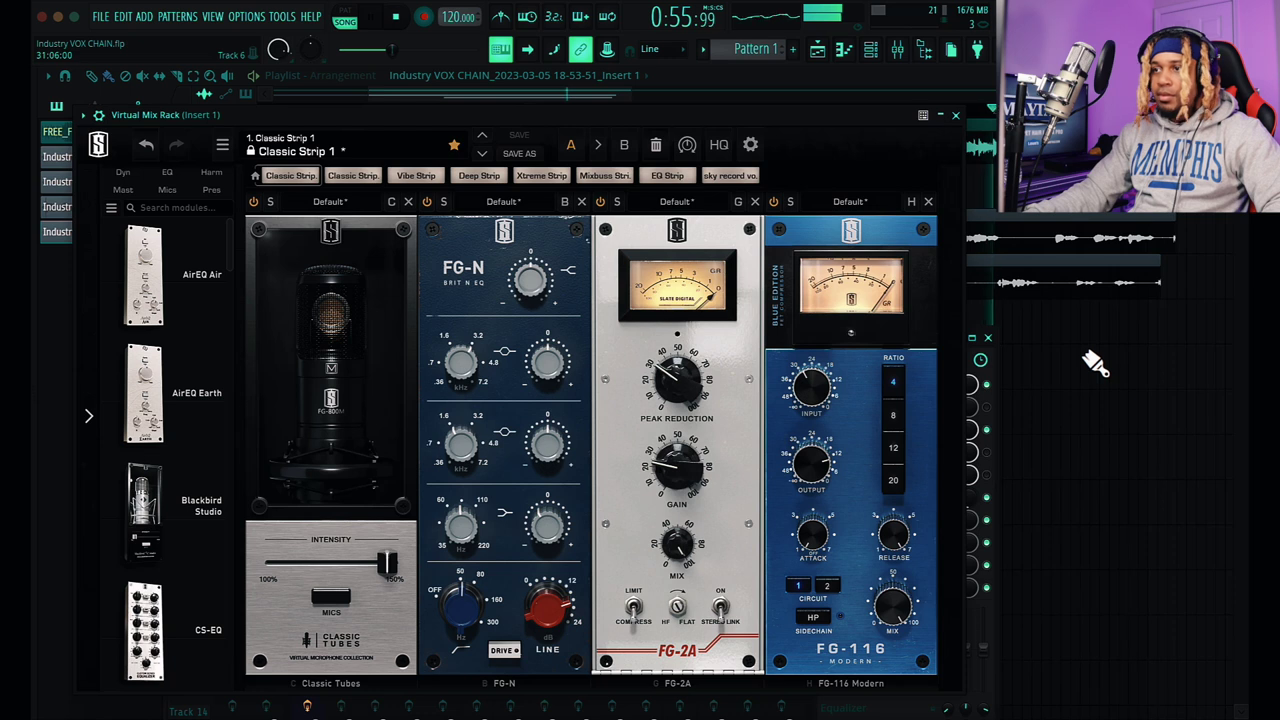
Trim the ends of the vocal clips on Tracks 3 and 4 to just past bar 33, and stop playback
{"action": "left_click", "coordinate": [1172, 244]}
{"action": "left_click_drag", "start_coordinate": [1172, 244], "coordinate": [1155, 245]}
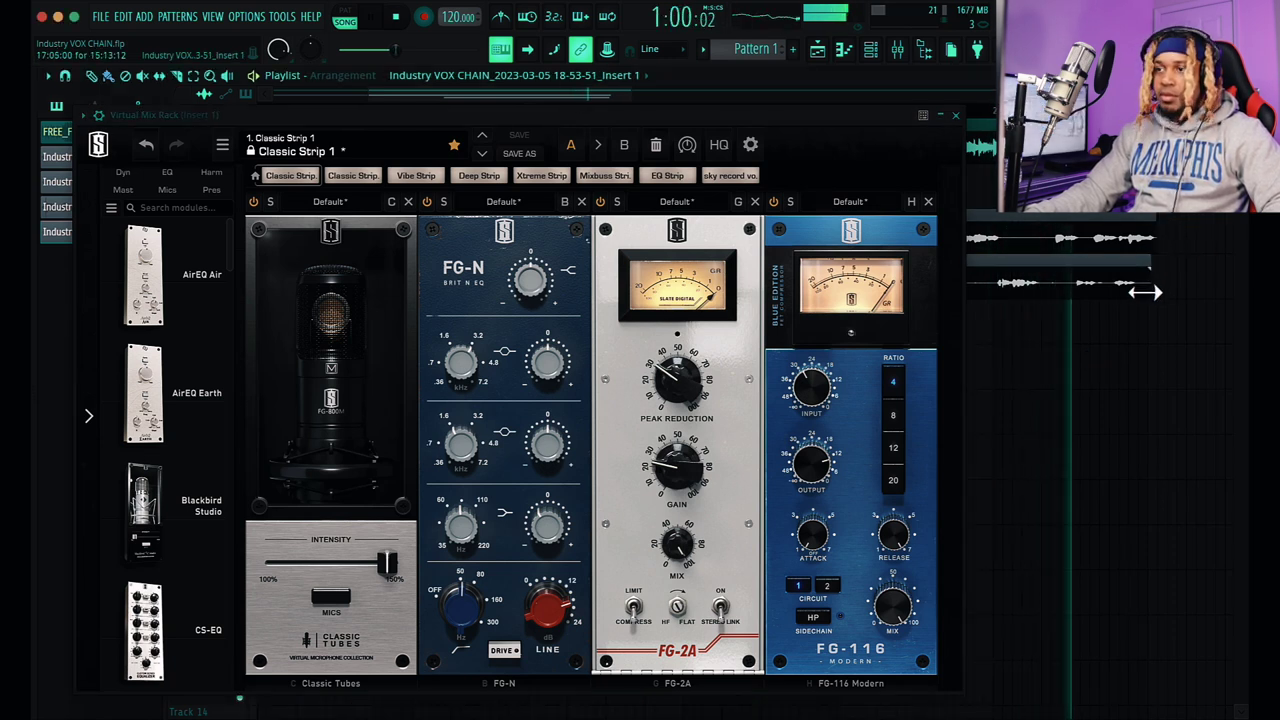
{"action": "left_click", "coordinate": [975, 258]}
{"action": "key", "text": "space"}
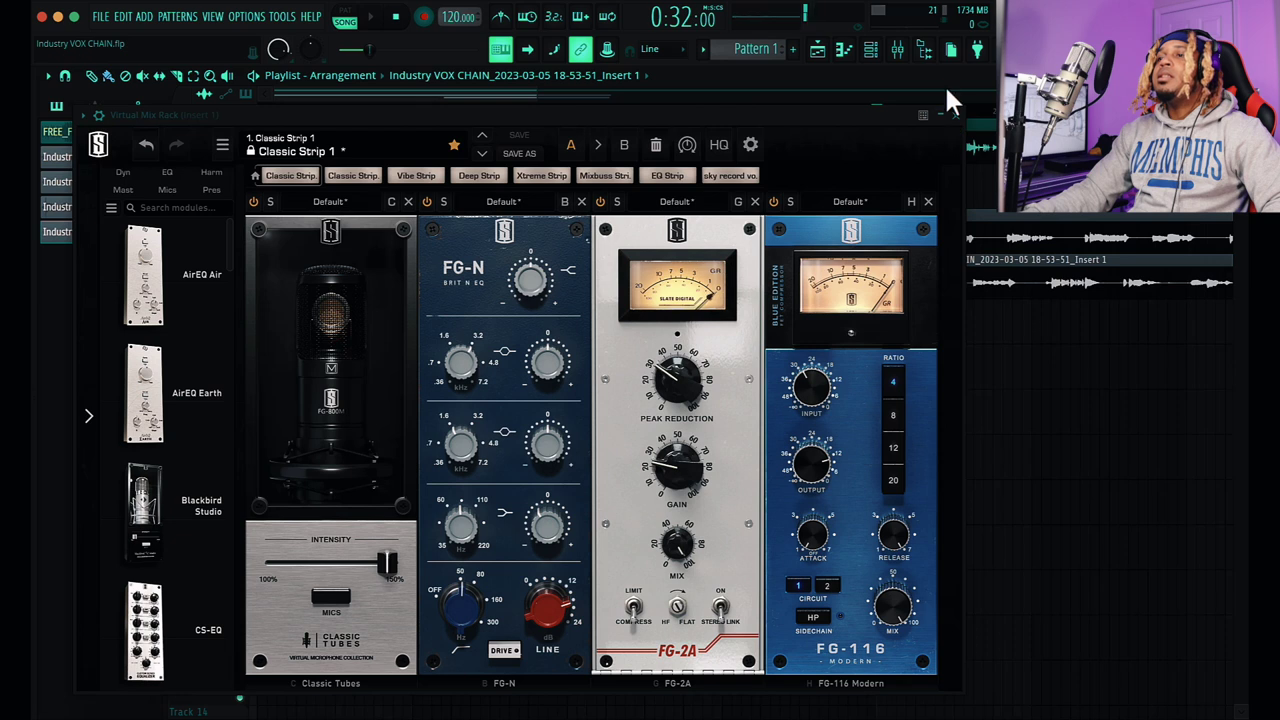
Bypass MetaTune and Fruity Reeverb 2 on Insert 1, and check the UADx Neve 1073 preamp before closing it
{"action": "left_click", "coordinate": [918, 50]}
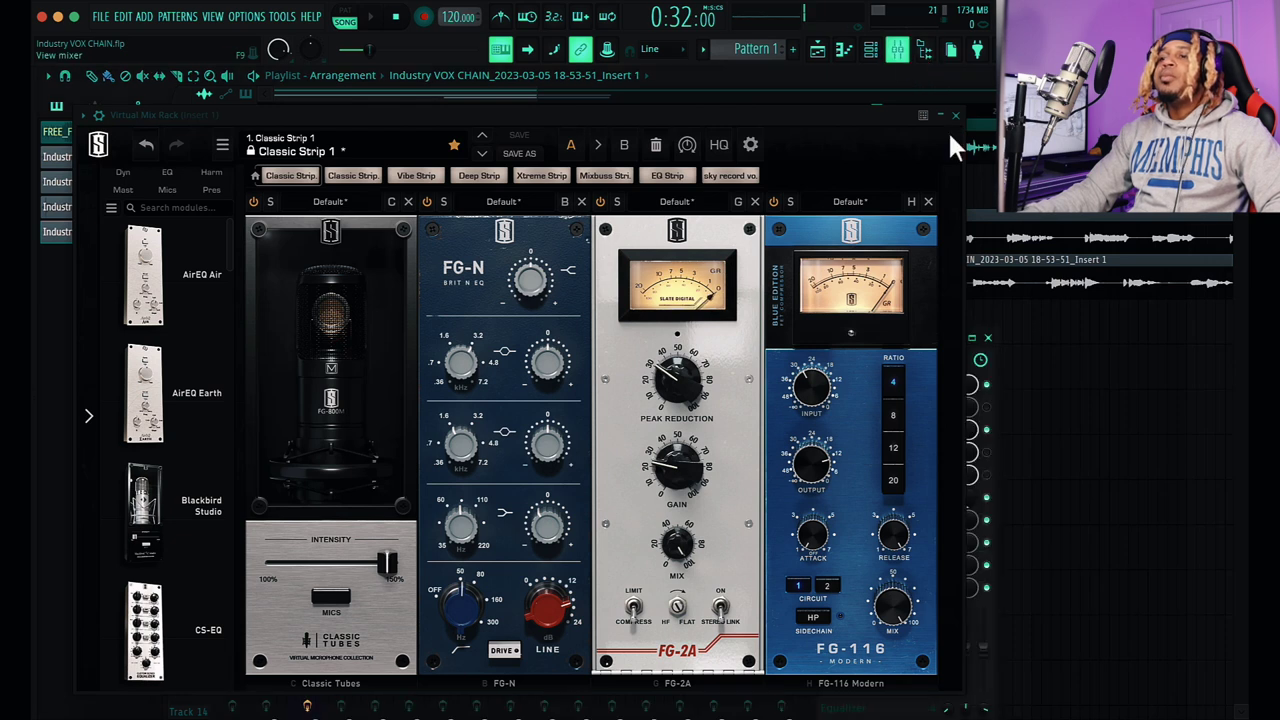
{"action": "left_click_drag", "start_coordinate": [880, 115], "coordinate": [740, 92]}
{"action": "left_click", "coordinate": [986, 430]}
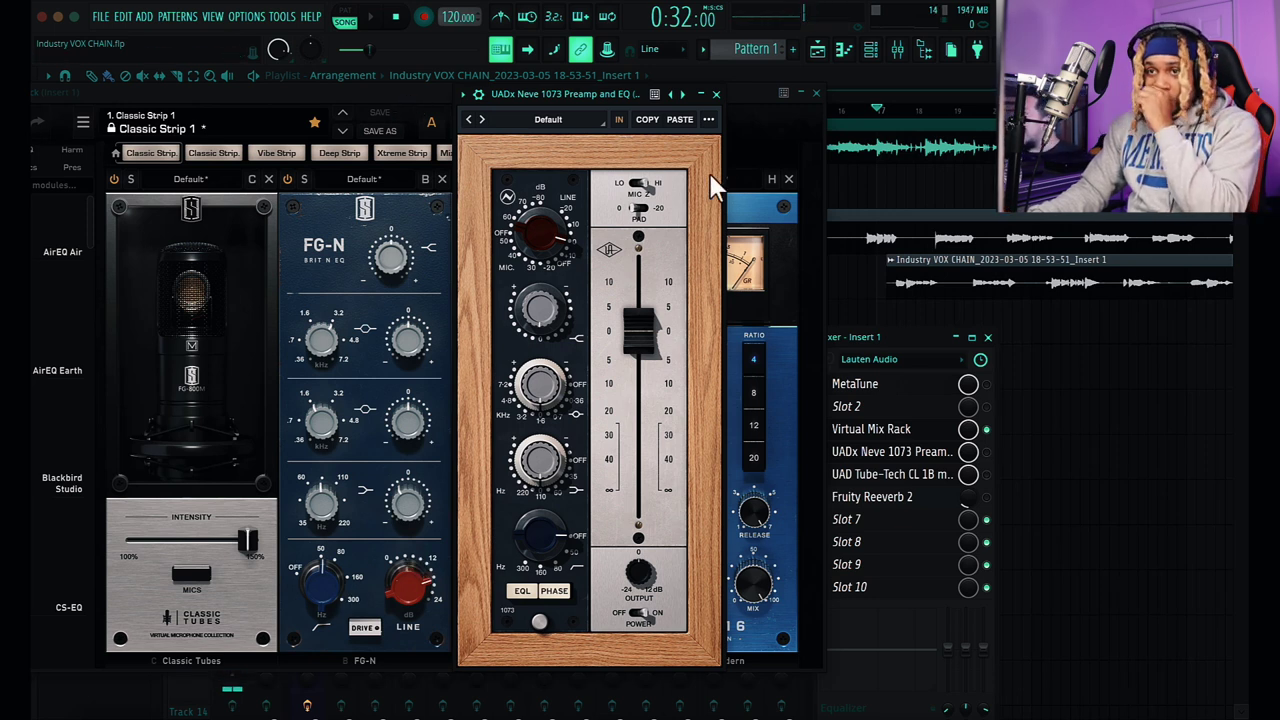
{"action": "left_click", "coordinate": [715, 94]}
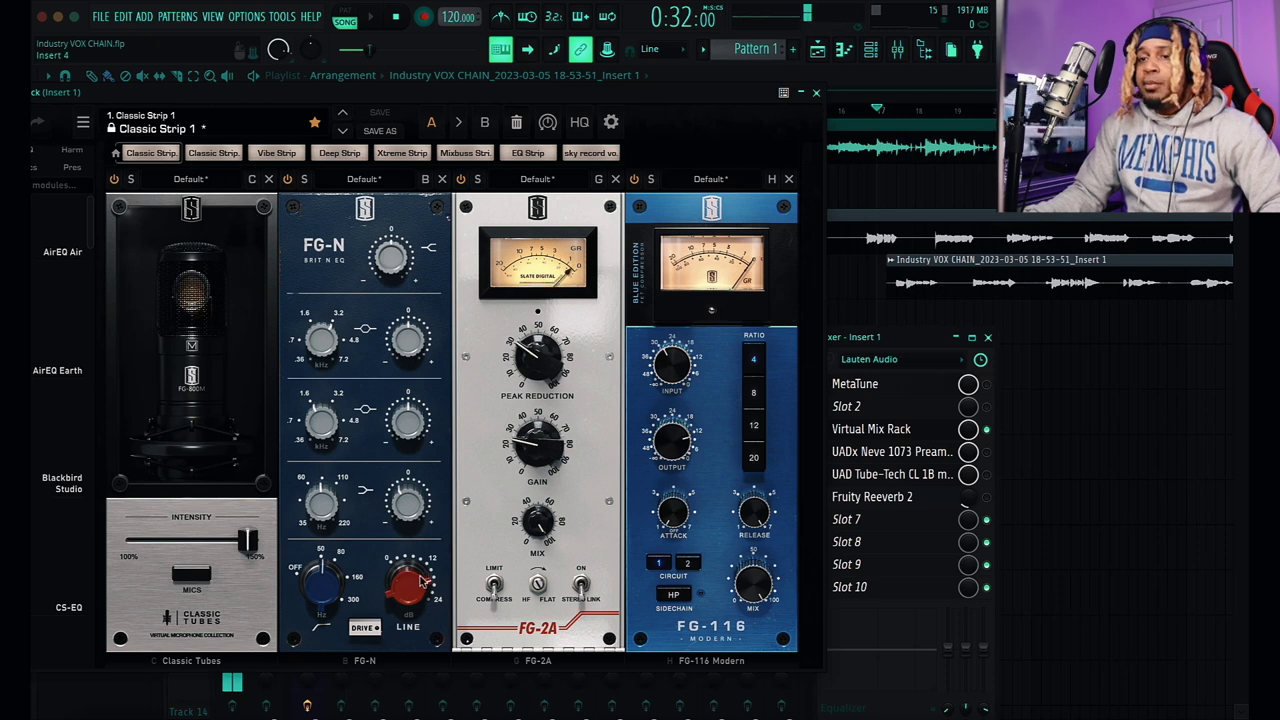
Lower the FG-2A compressor's peak reduction to about 21.6
{"action": "mouse_move", "coordinate": [425, 583]}
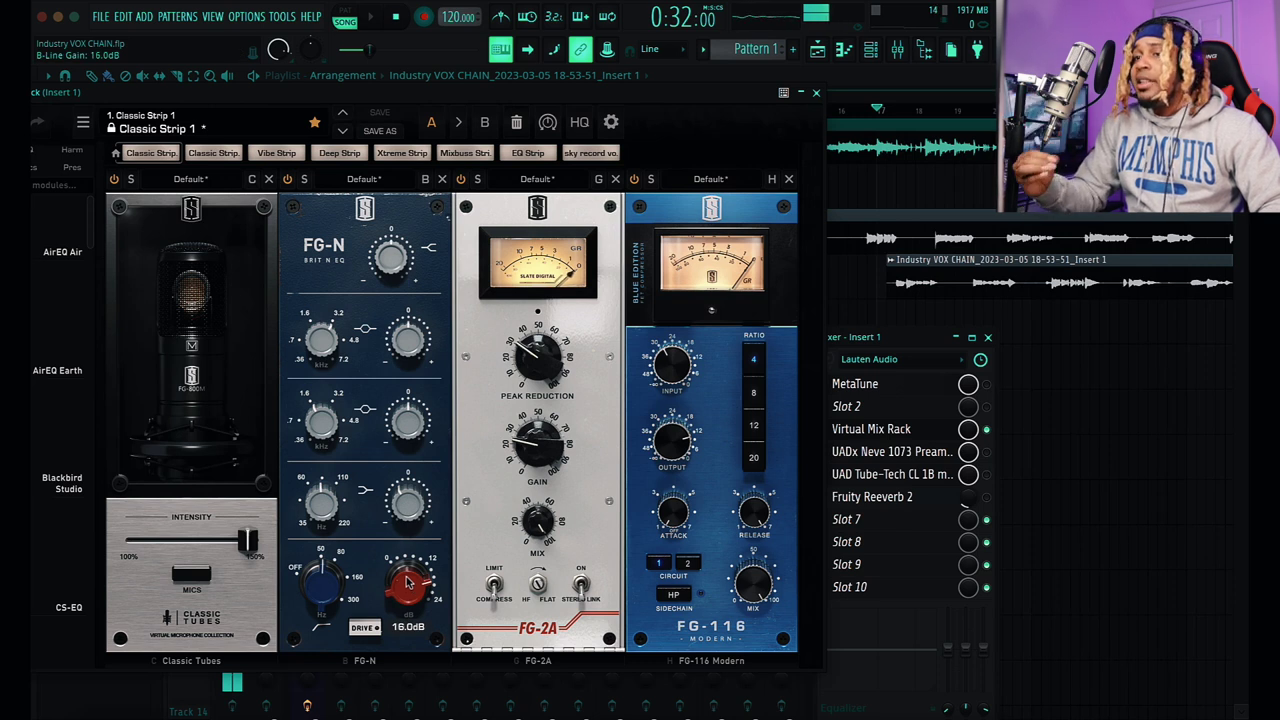
{"action": "mouse_move", "coordinate": [533, 360]}
{"action": "left_mouse_down"}
{"action": "mouse_move", "coordinate": [549, 267]}
{"action": "mouse_move", "coordinate": [525, 367]}
{"action": "left_mouse_up"}
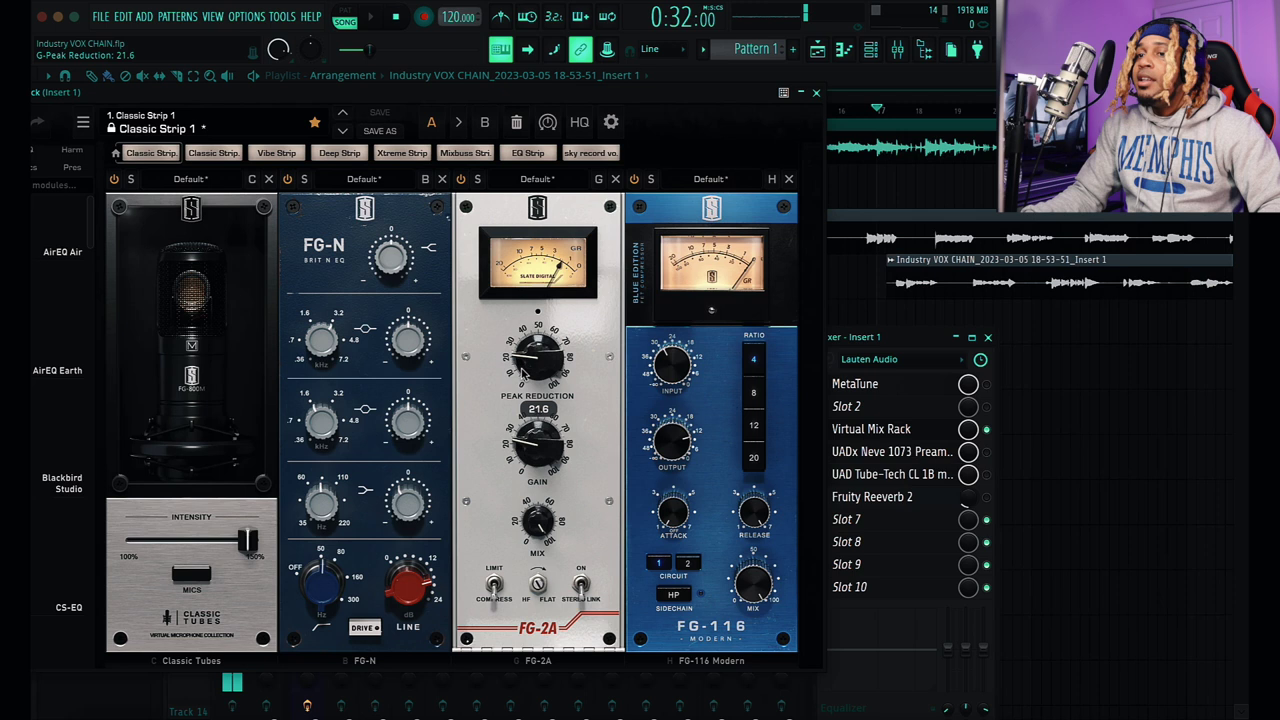
{"action": "left_click_drag", "start_coordinate": [521, 372], "coordinate": [522, 371]}
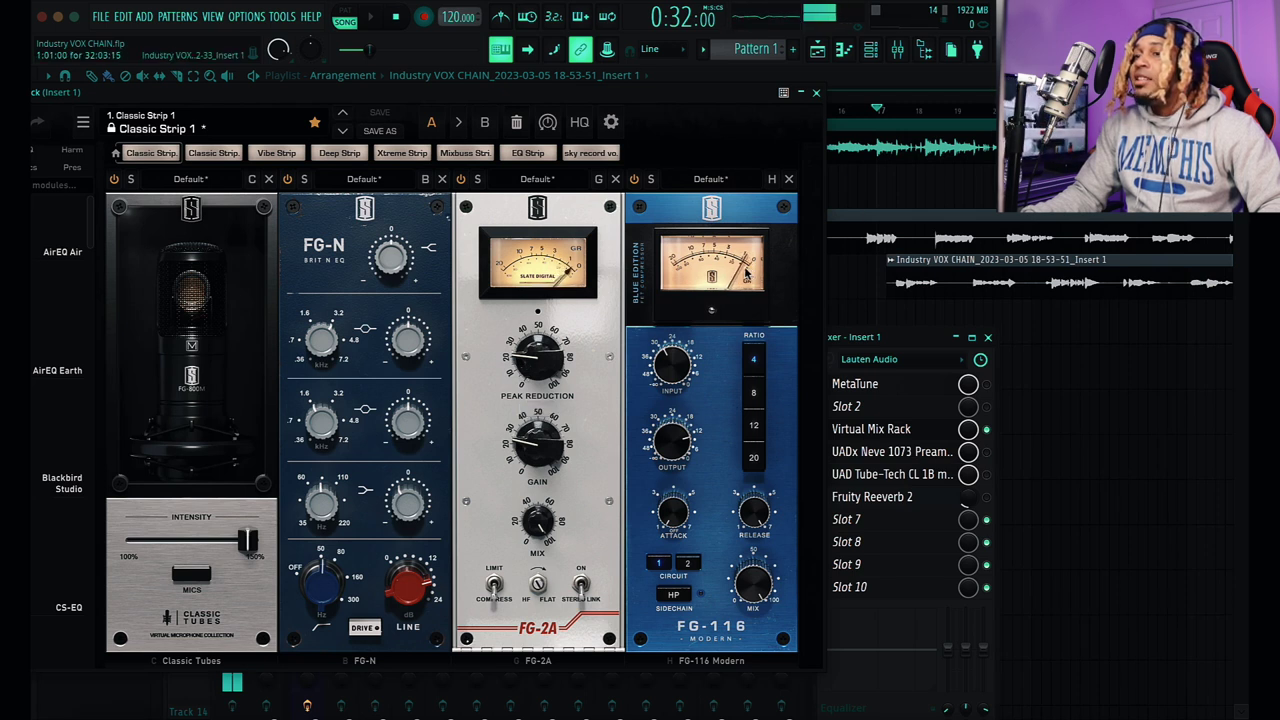